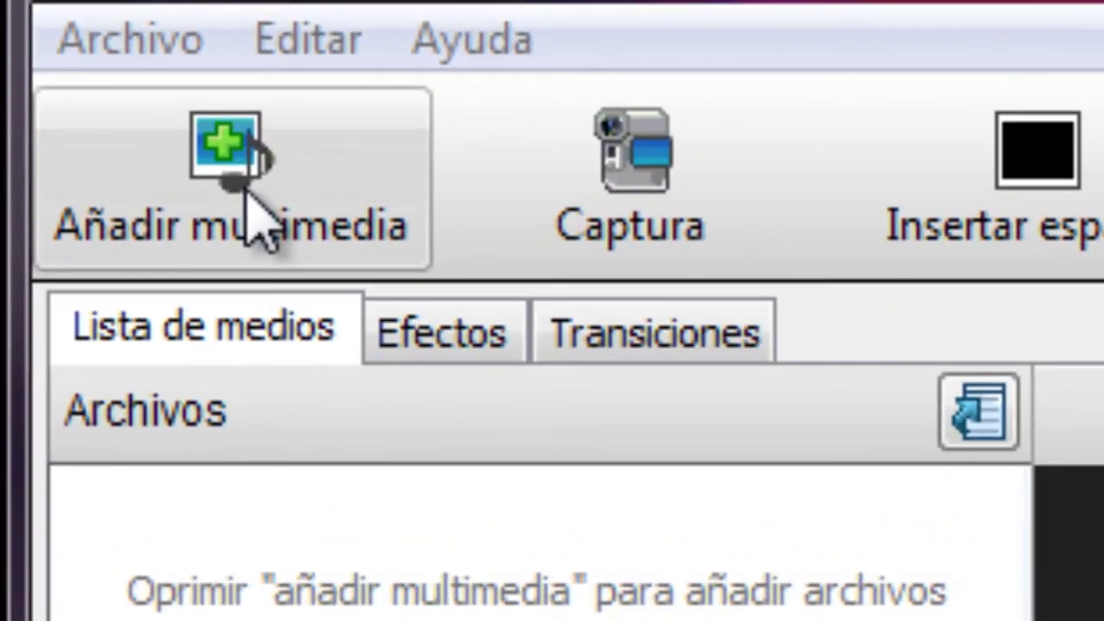
Step: Open the add-media dialog and browse to the STOP-MOTION folder on drive C
click(249, 200)
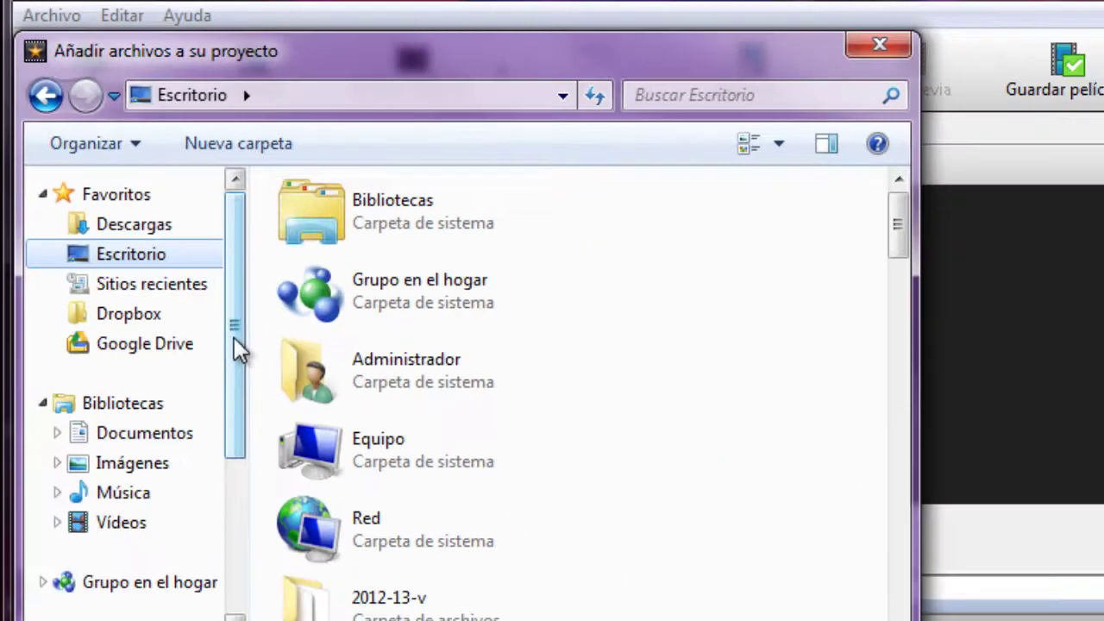
drag(234, 338, 234, 431)
click(145, 510)
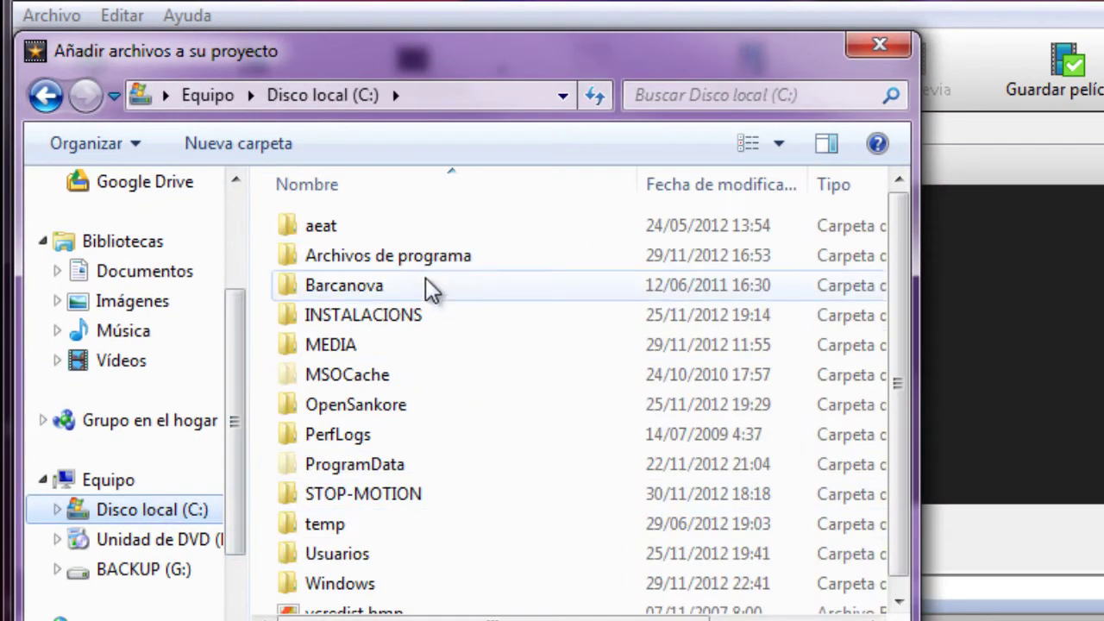
click(369, 504)
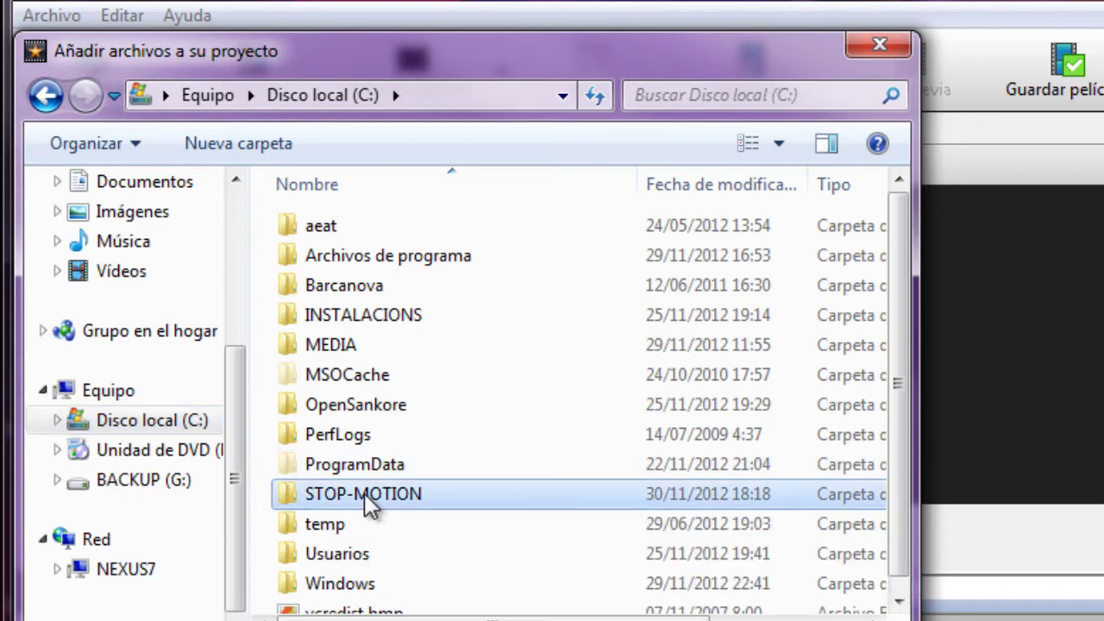
double_click(363, 504)
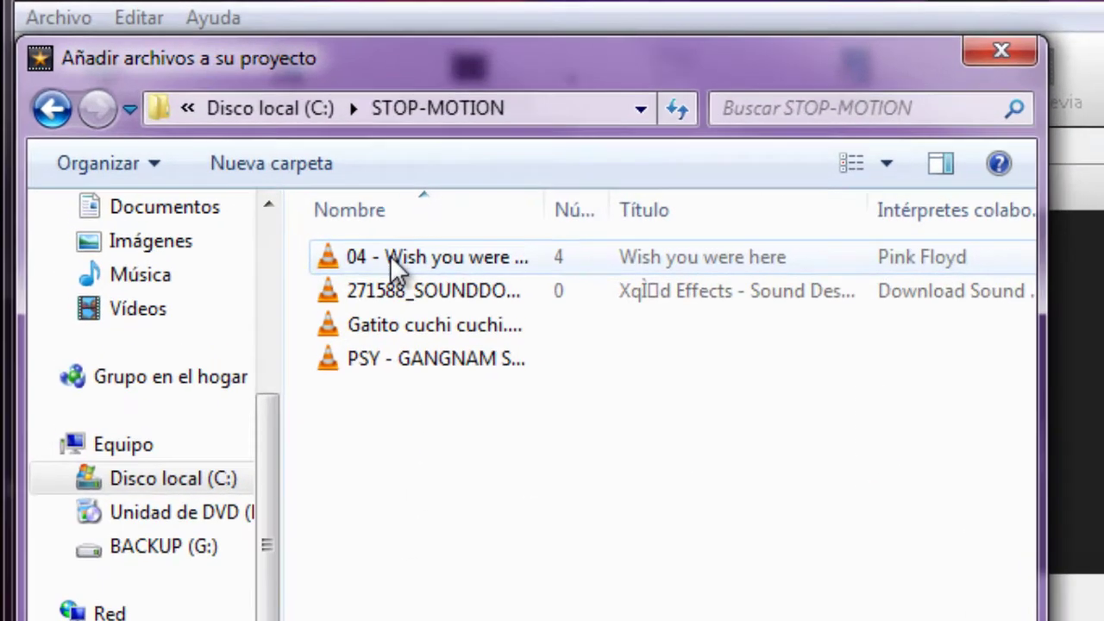
Step: Select the two MP3s and the Gatito and PSY Gangnam videos, and import all four
click(390, 259)
ctrl+click(541, 392)
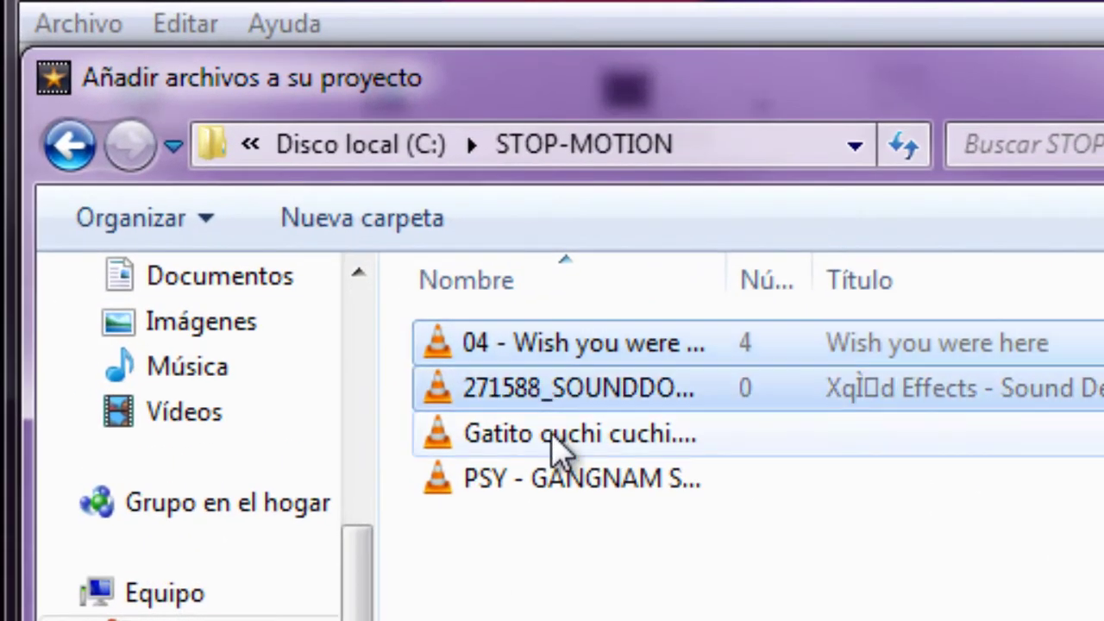
ctrl+click(552, 435)
ctrl+click(556, 492)
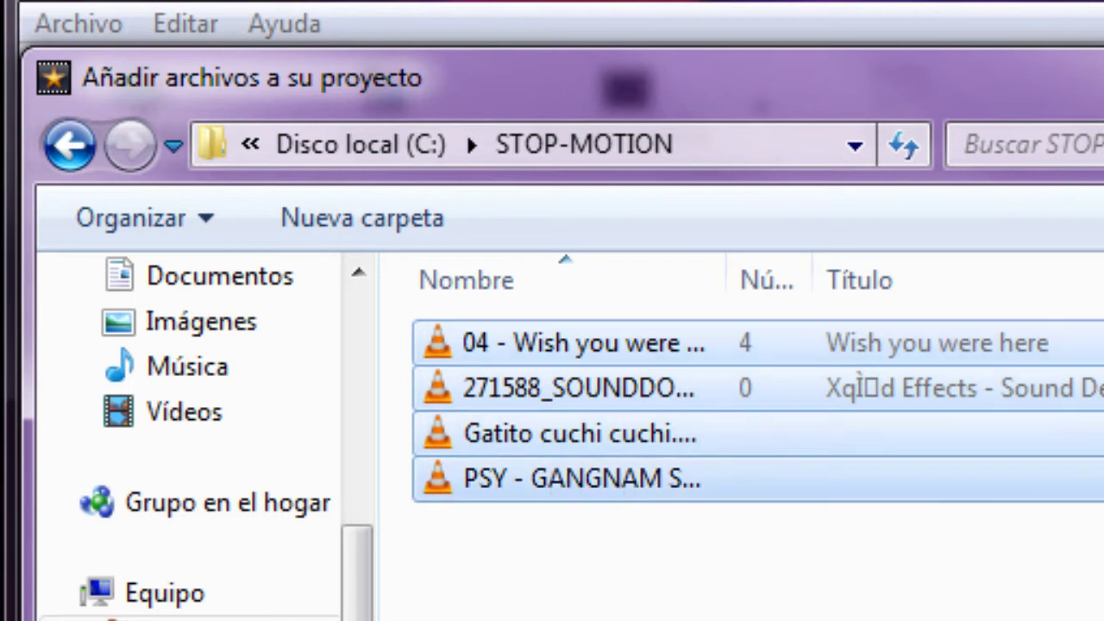
drag(853, 617, 500, 332)
click(673, 616)
click(584, 349)
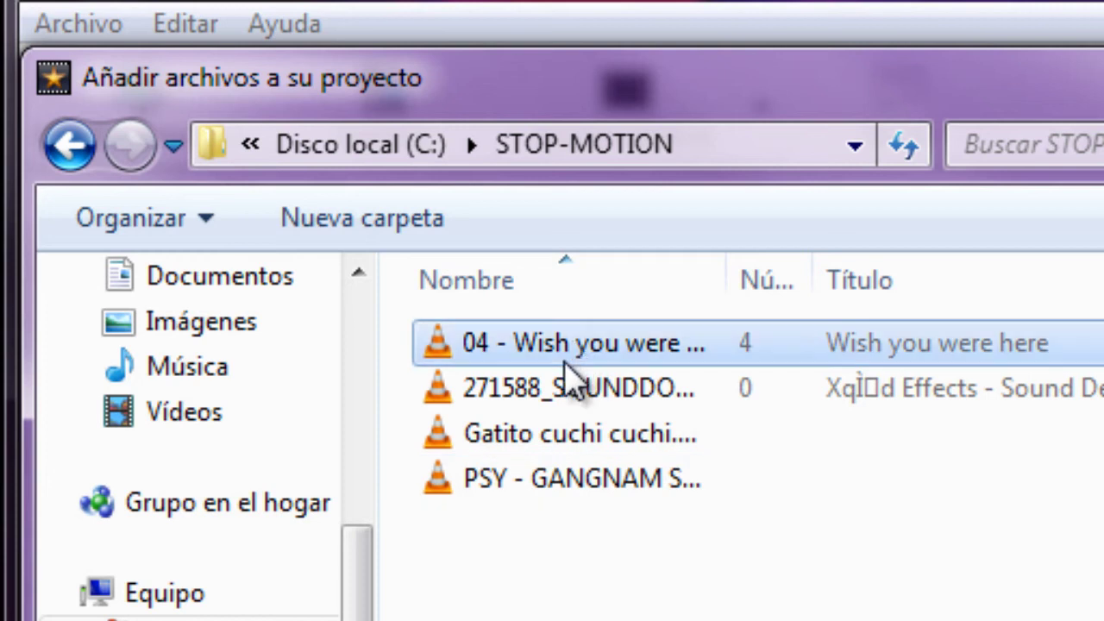
ctrl+click(549, 442)
ctrl+click(559, 479)
ctrl+click(563, 393)
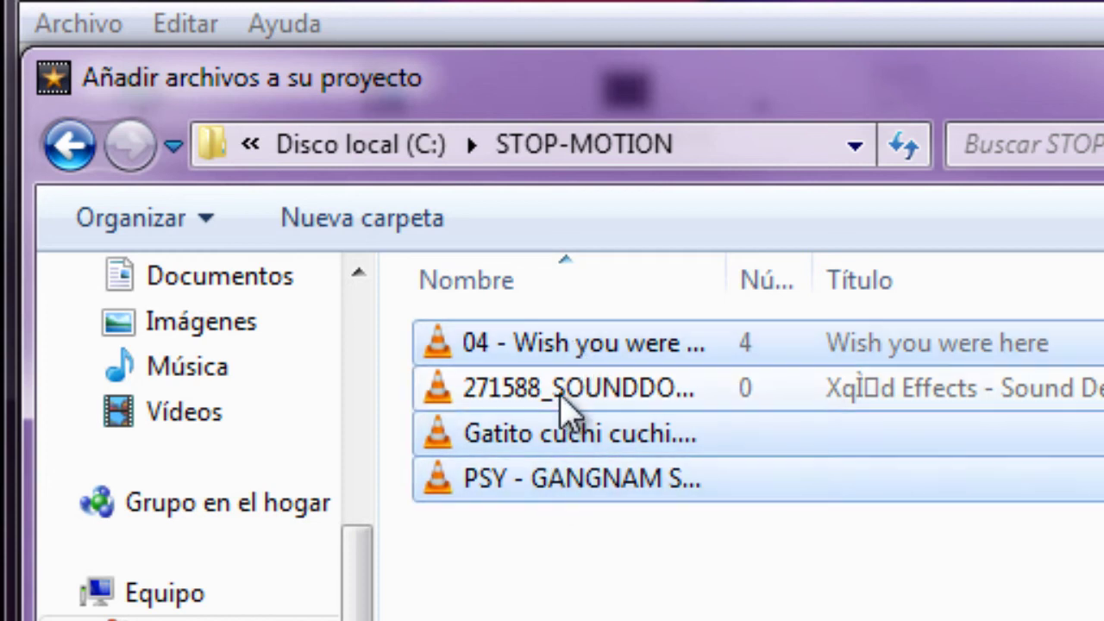
key(Return)
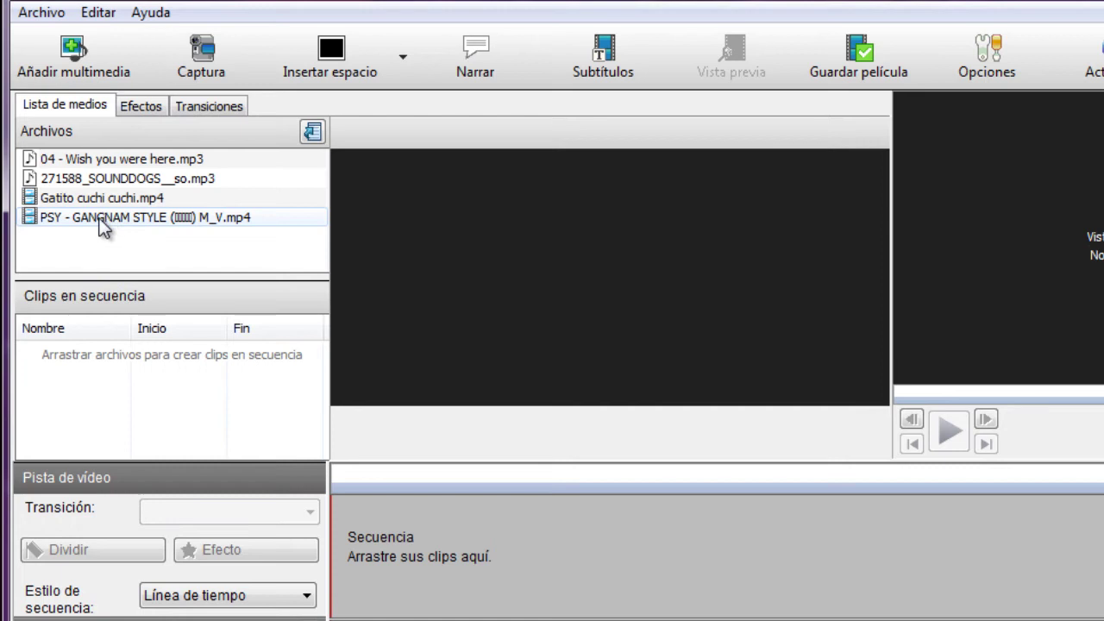
Step: Place the PSY Gangnam video, then Gatito cuchi cuchi.mp4, on the sequence and preview around the join
drag(103, 226, 525, 578)
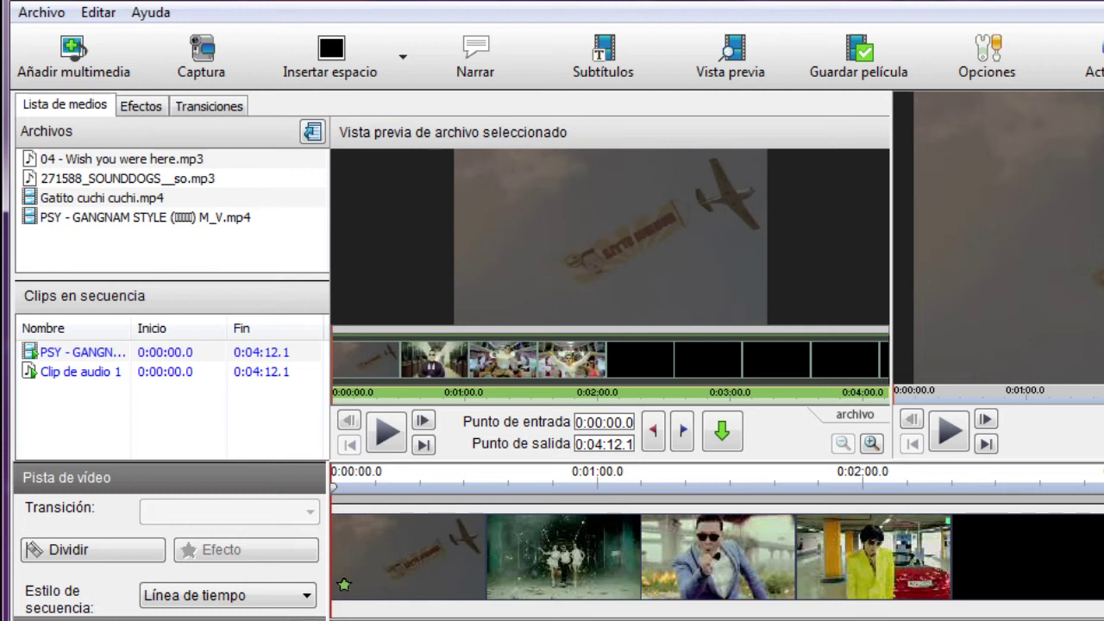
drag(91, 200, 955, 583)
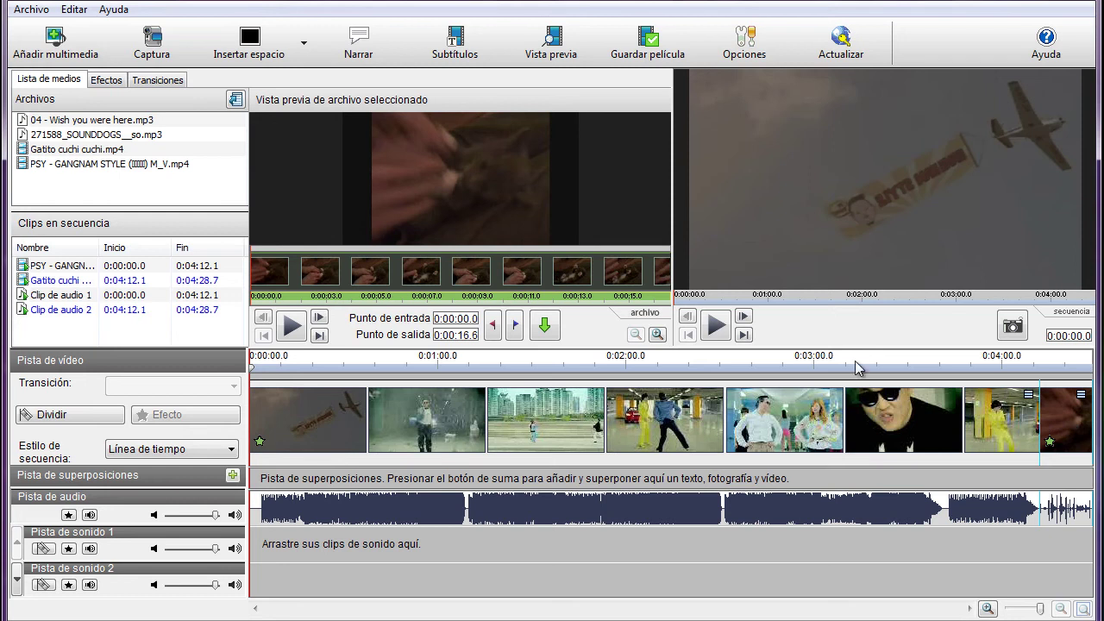
click(857, 371)
click(959, 366)
click(992, 366)
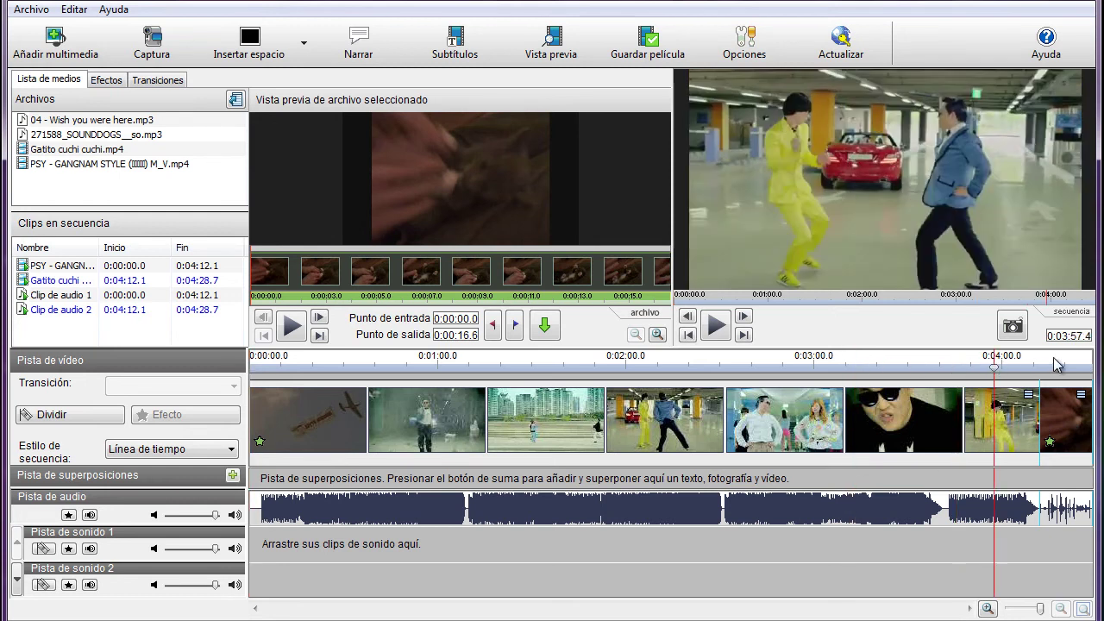
click(1055, 366)
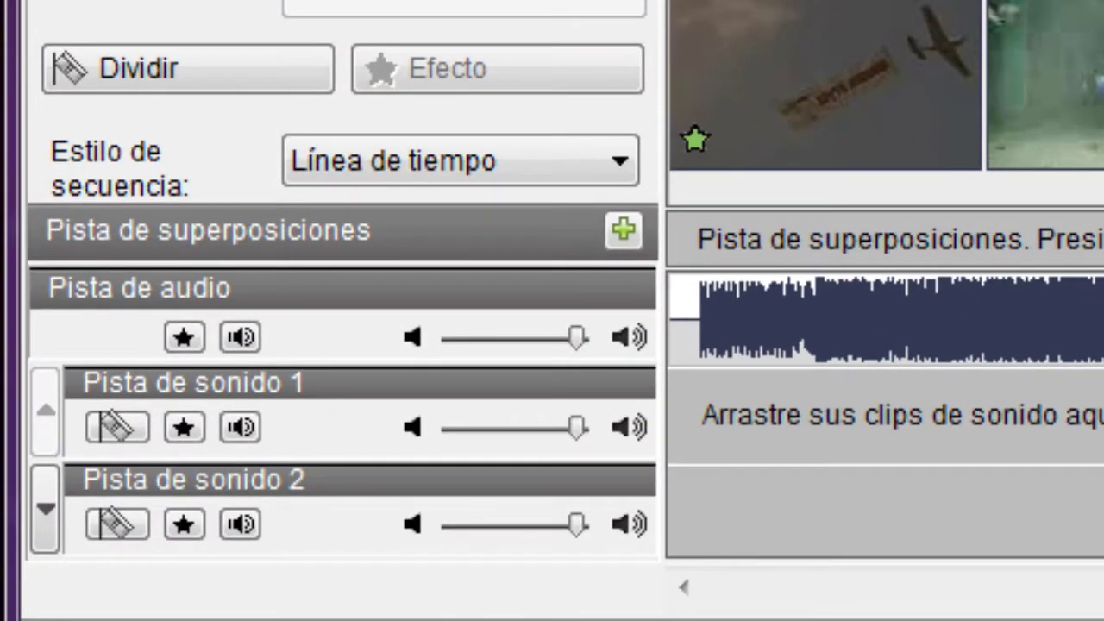
Step: Switch Estilo de secuencia to Guión gráfico, back to Línea de tiempo, then Guión gráfico again
click(407, 164)
click(383, 241)
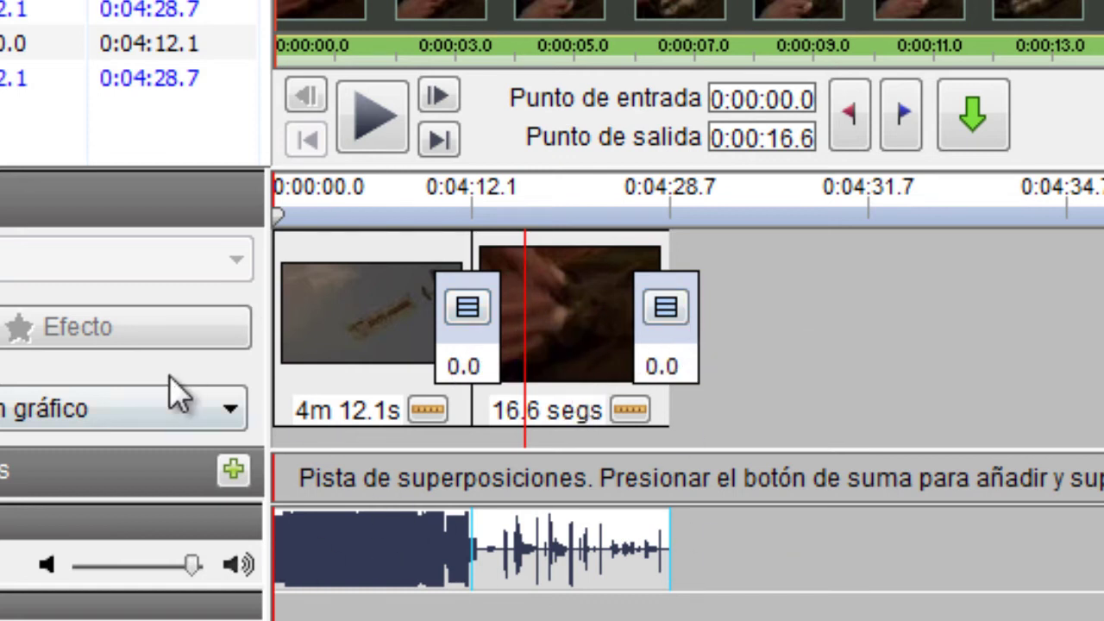
click(91, 410)
click(92, 452)
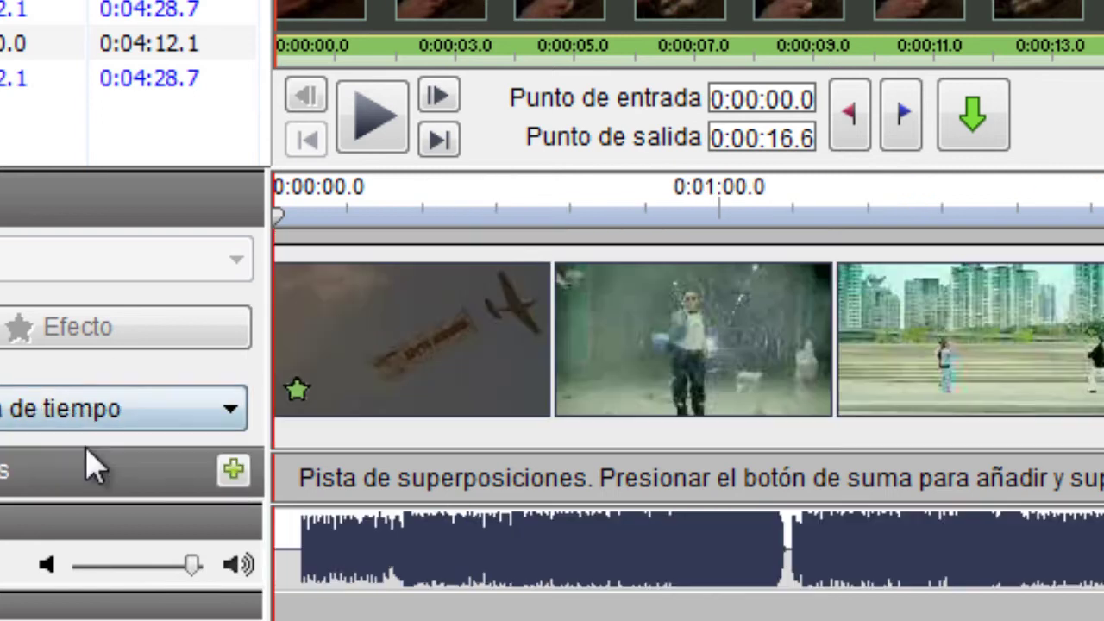
click(97, 412)
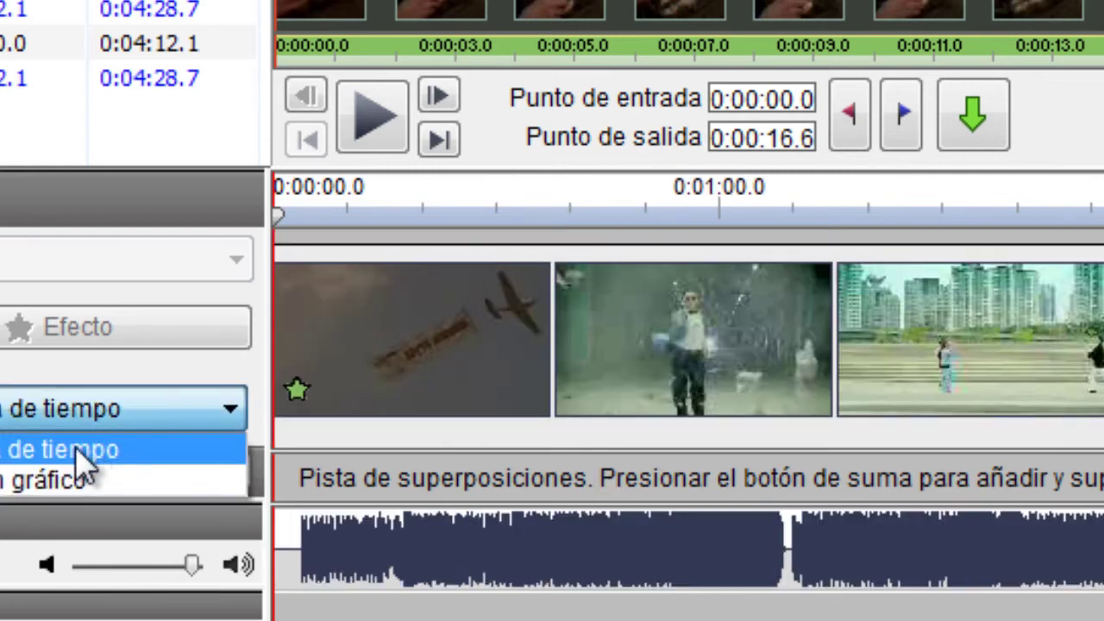
click(73, 487)
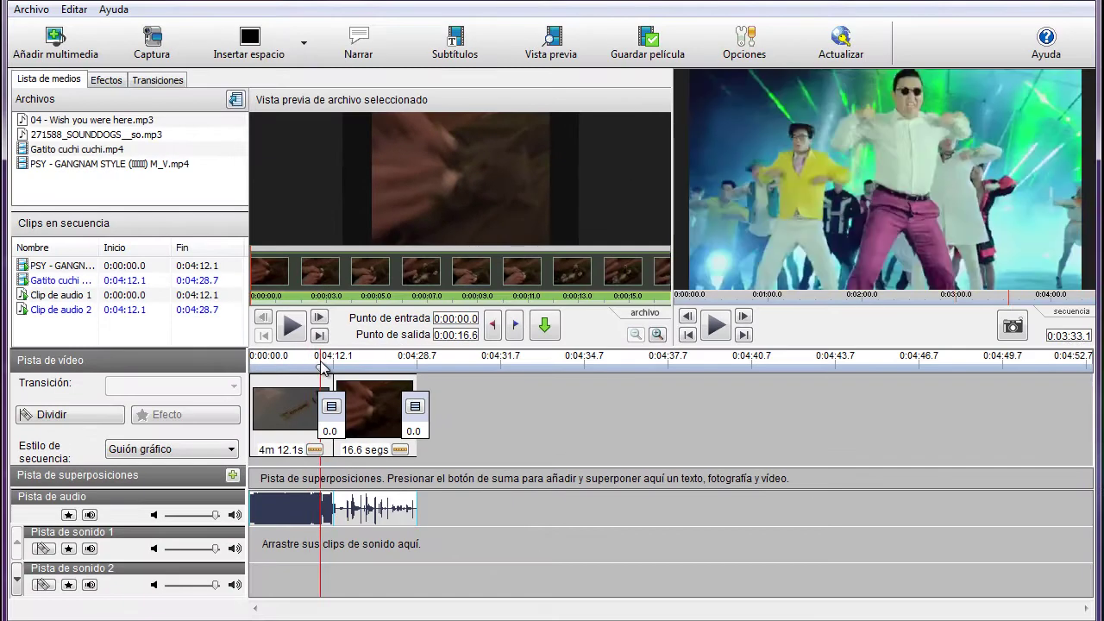
Step: Play the sequence across the Gangnam-to-kitten cut near 0:04:00, then bring up the transitions library
click(311, 383)
drag(316, 371, 333, 371)
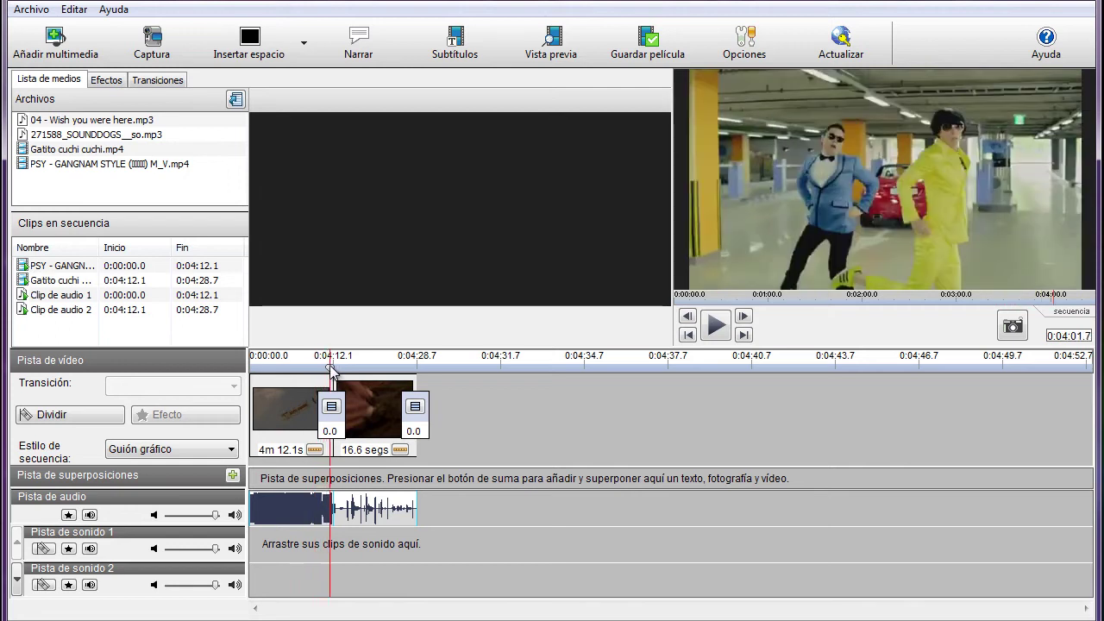
click(717, 326)
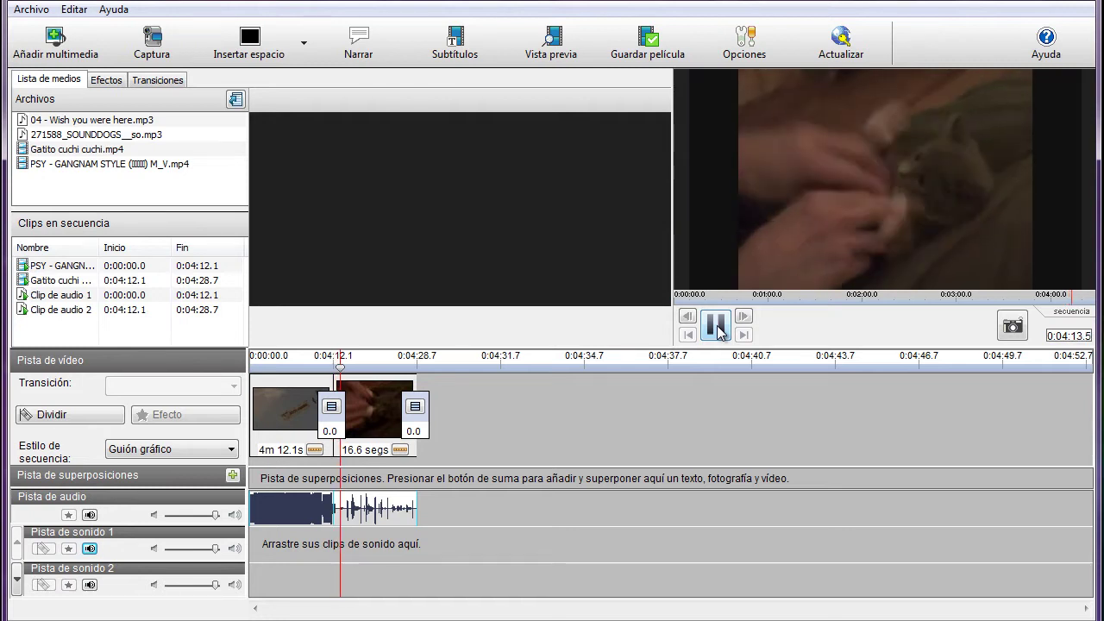
click(717, 326)
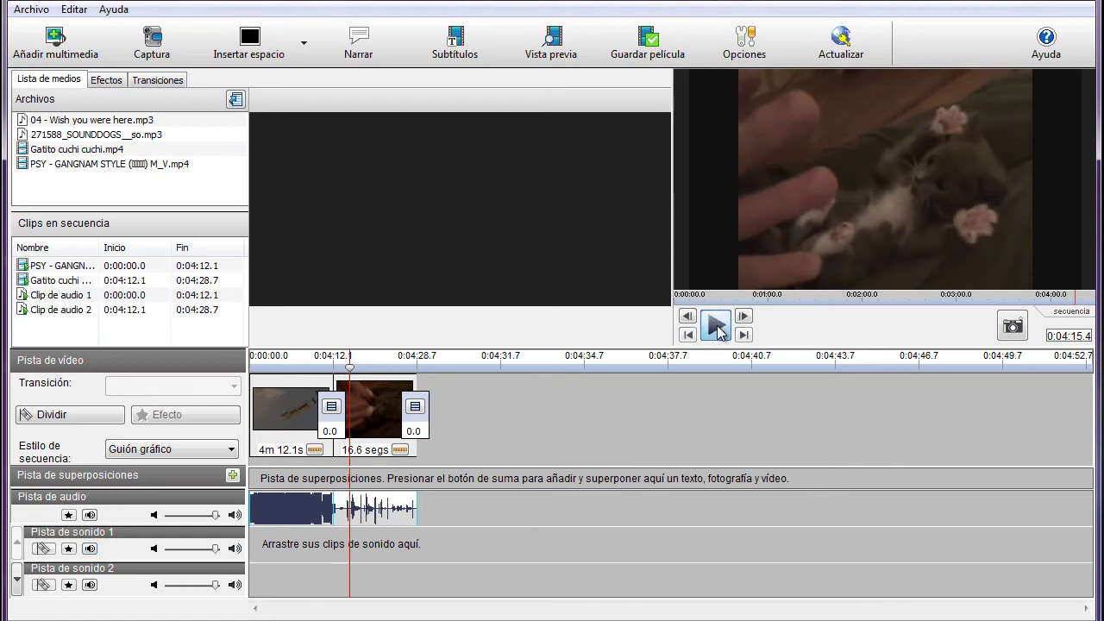
drag(350, 371, 312, 365)
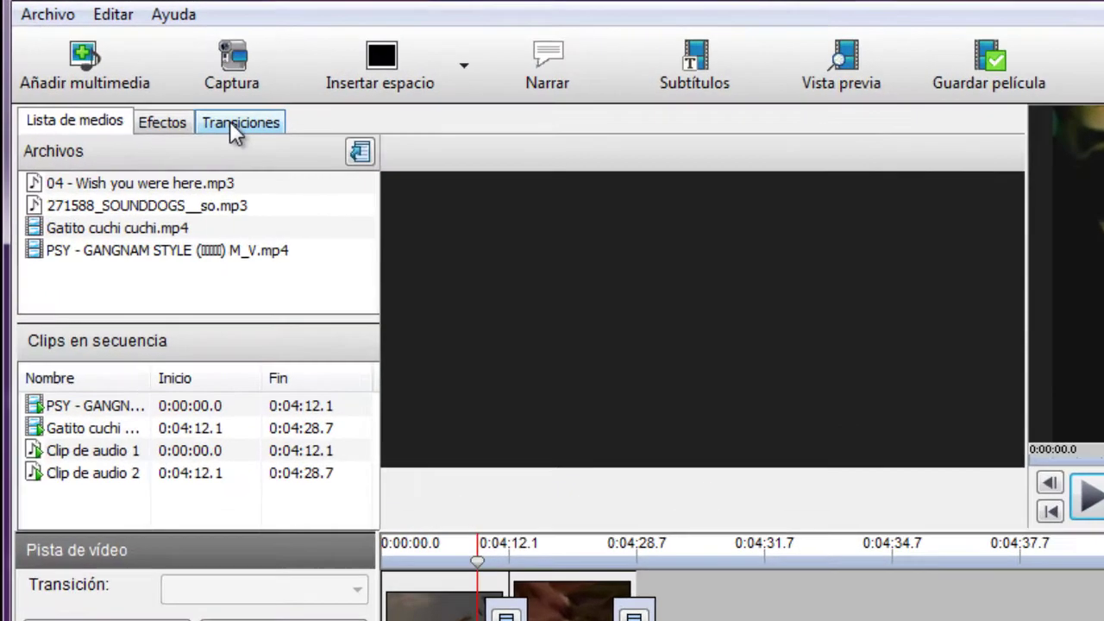
click(156, 81)
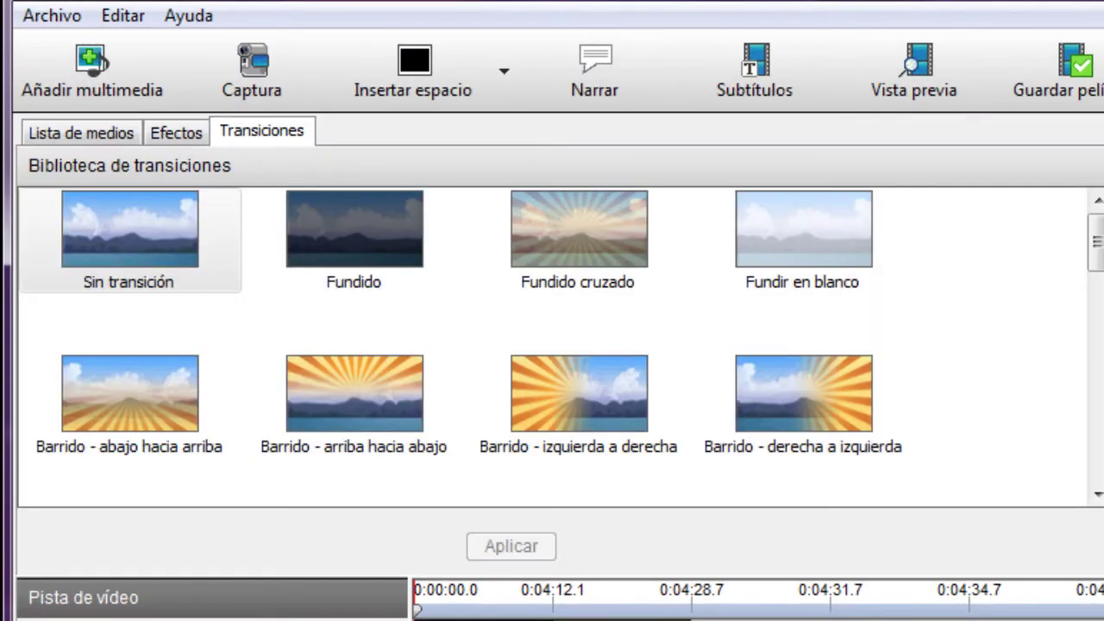
Step: Apply a 0.5-second Destrozar transition between the Gangnam video and the kitten clip
click(575, 388)
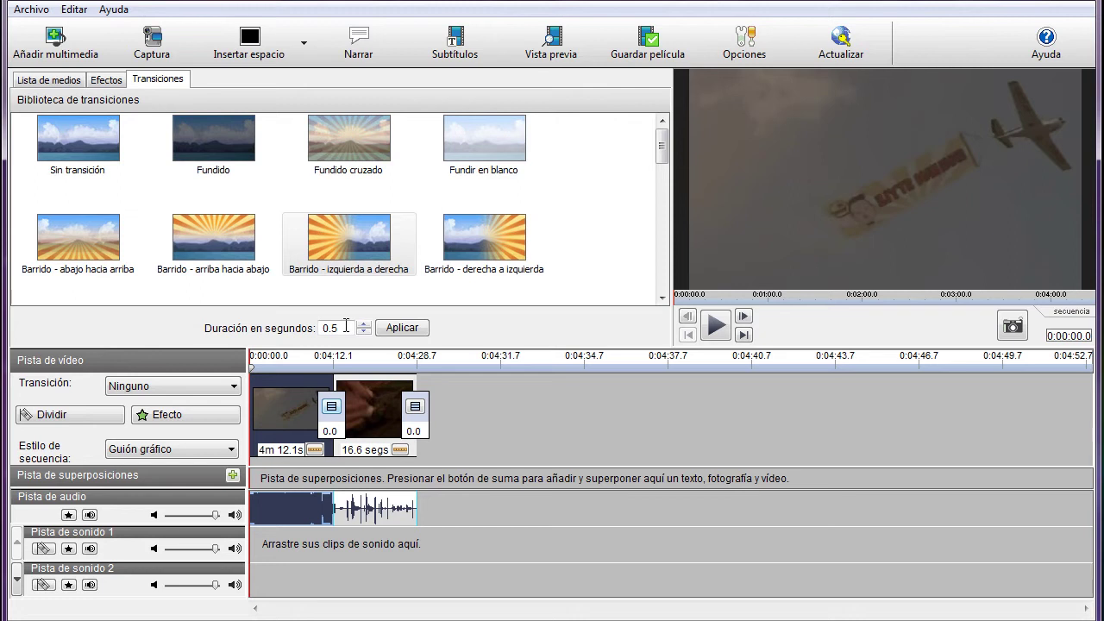
click(362, 240)
click(675, 138)
drag(664, 148, 655, 281)
drag(504, 274, 504, 274)
click(200, 175)
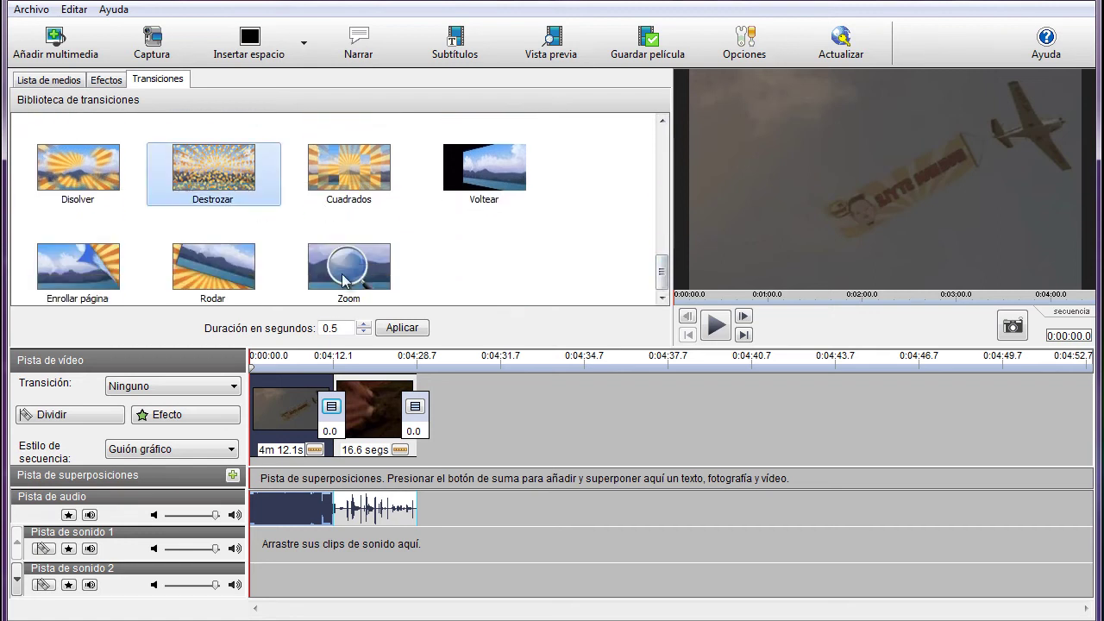
drag(254, 203, 365, 419)
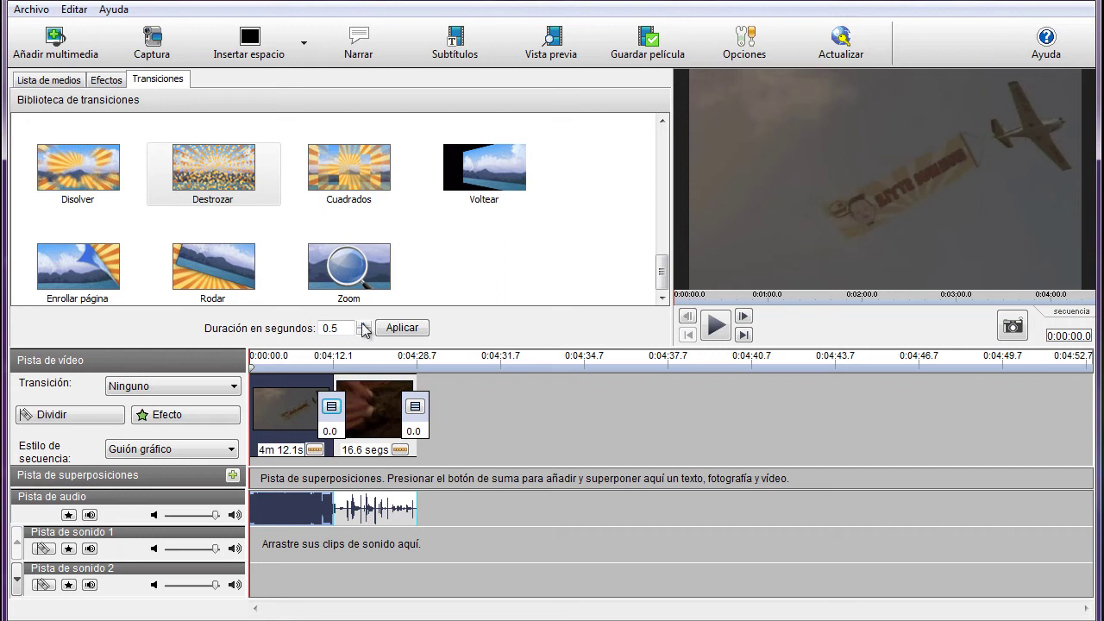
click(402, 329)
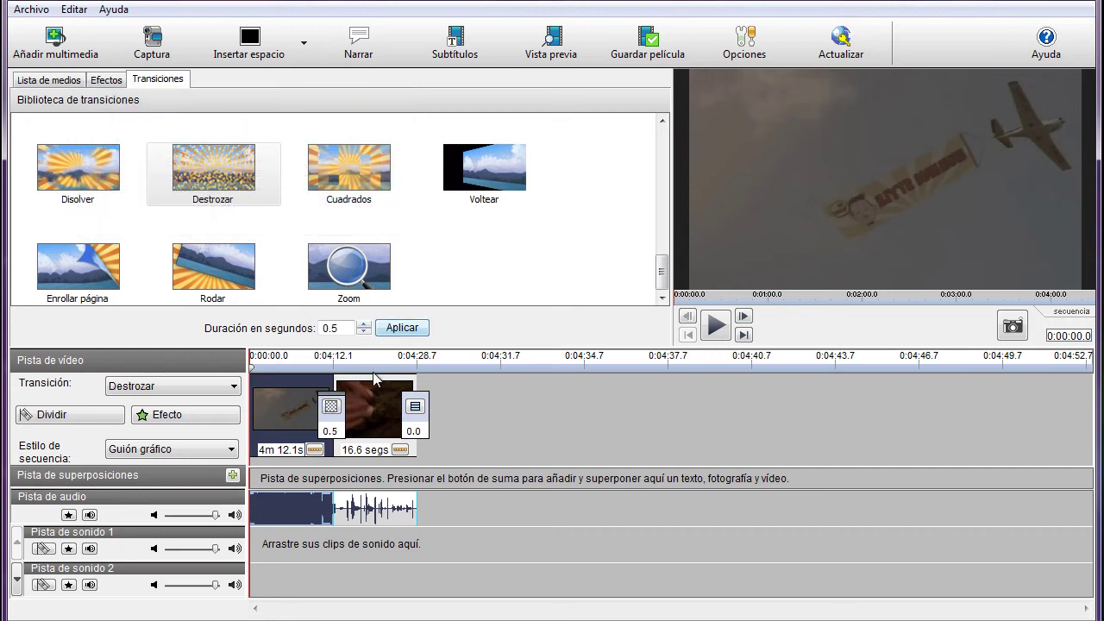
Step: Play through the Destrozar transition, then rewind the sequence to 0:00:00.0
click(322, 362)
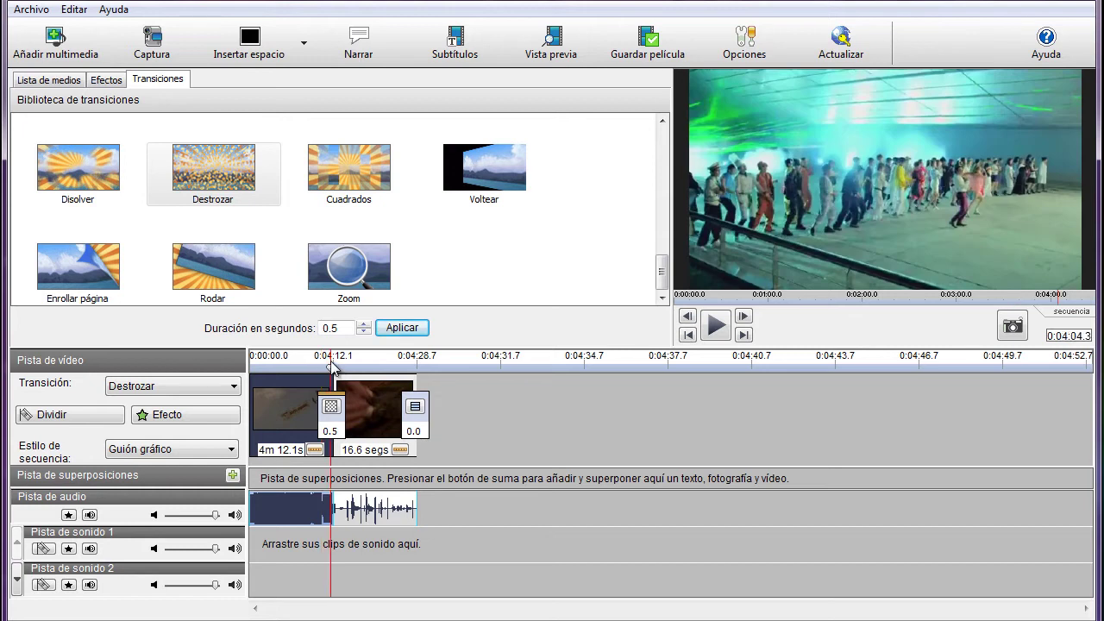
click(332, 364)
click(712, 324)
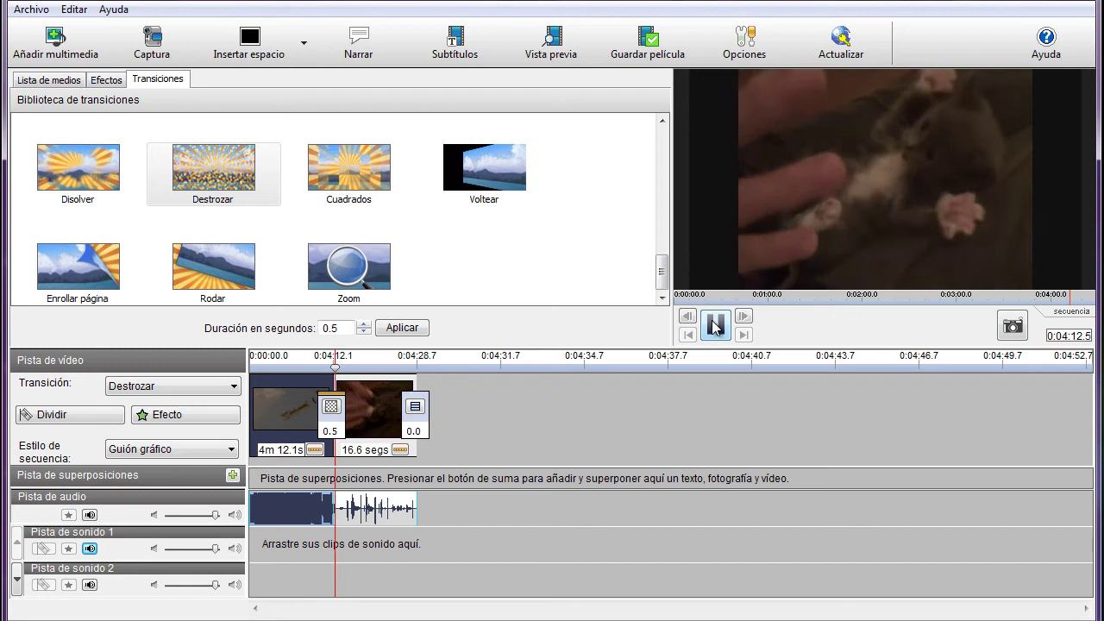
click(715, 324)
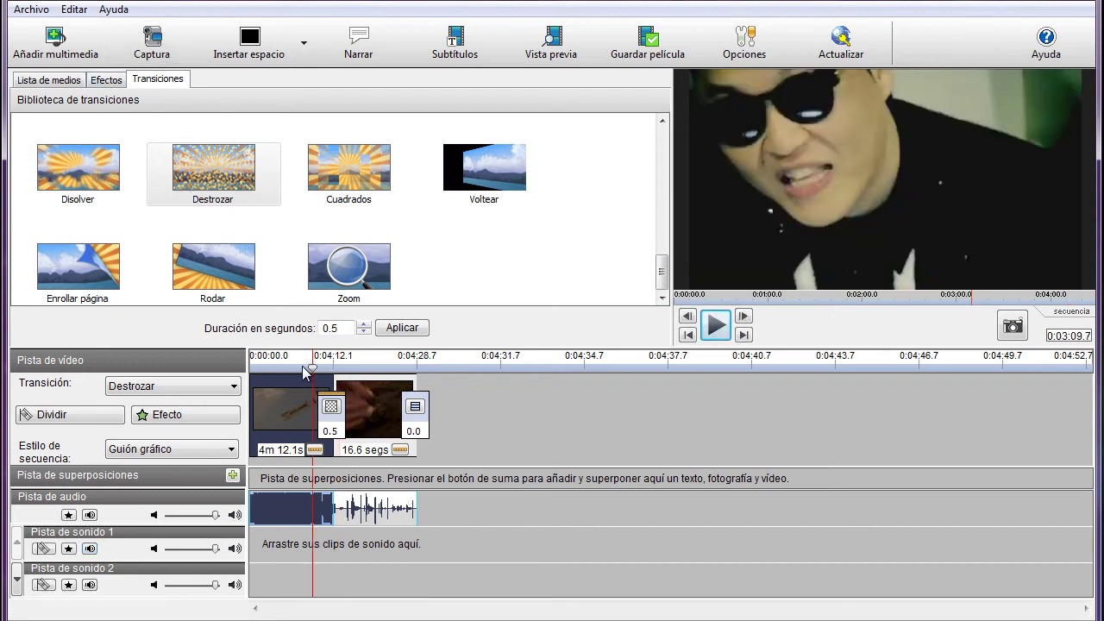
drag(315, 373, 261, 362)
Step: Apply the Negativo effect from the Efectos library to the PSY Gangnam clip
click(84, 138)
click(107, 82)
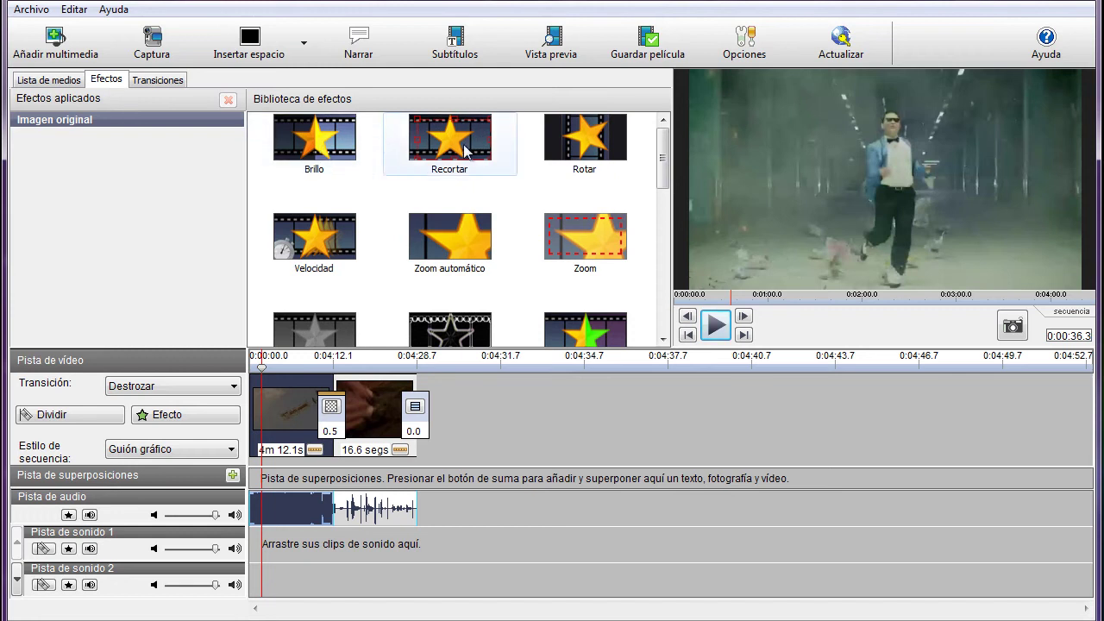
drag(668, 170, 669, 246)
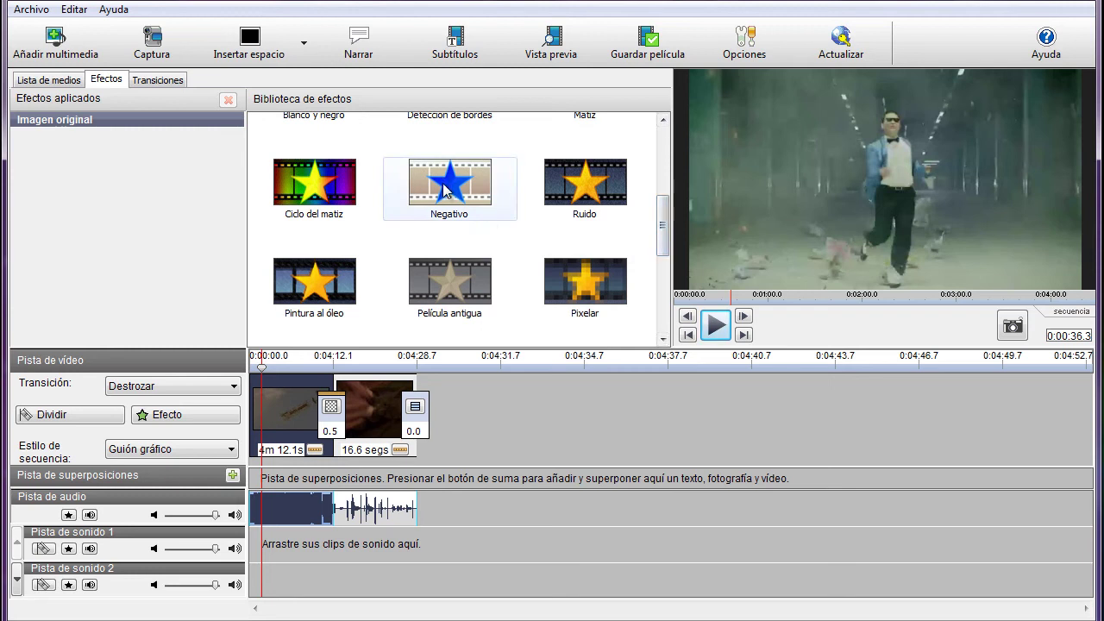
double_click(443, 182)
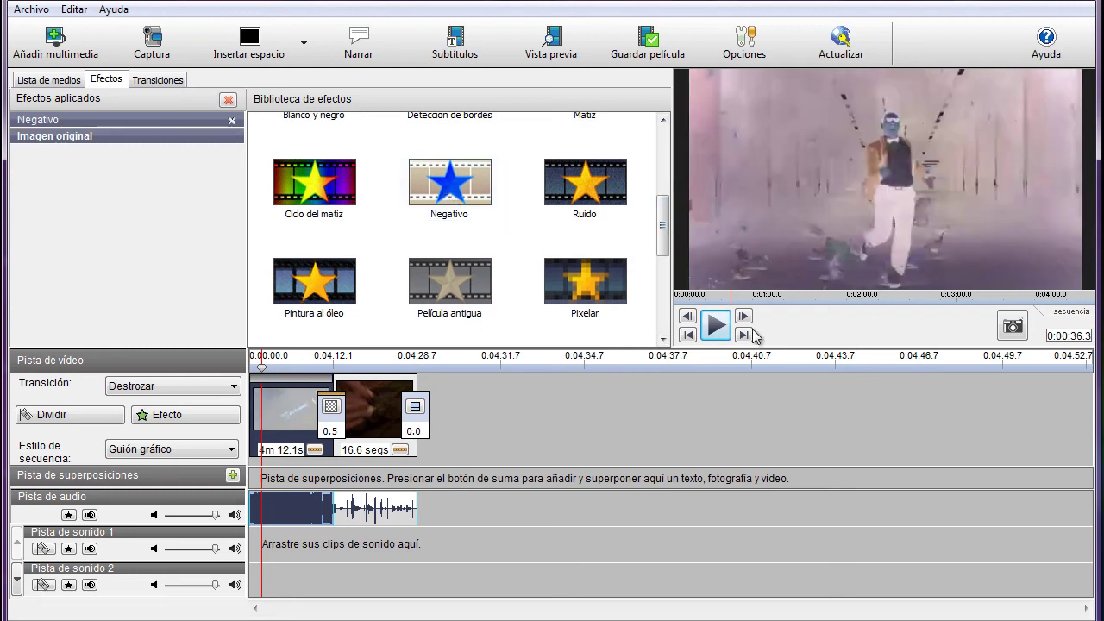
Step: Preview the inverted-colour clip, then replay the sequence from the beginning
click(717, 328)
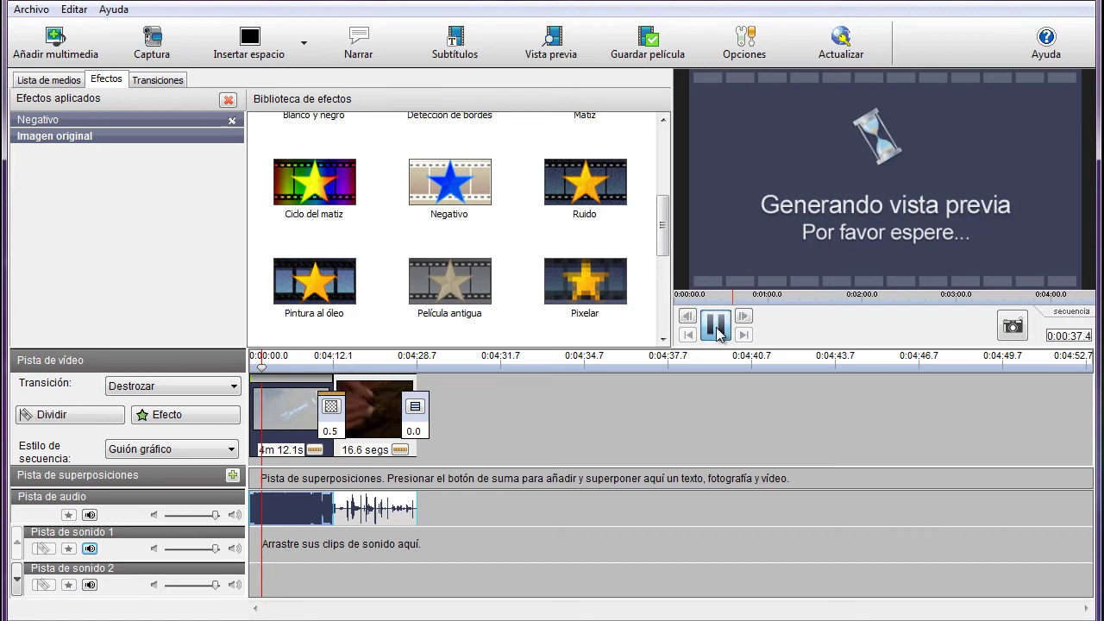
click(717, 326)
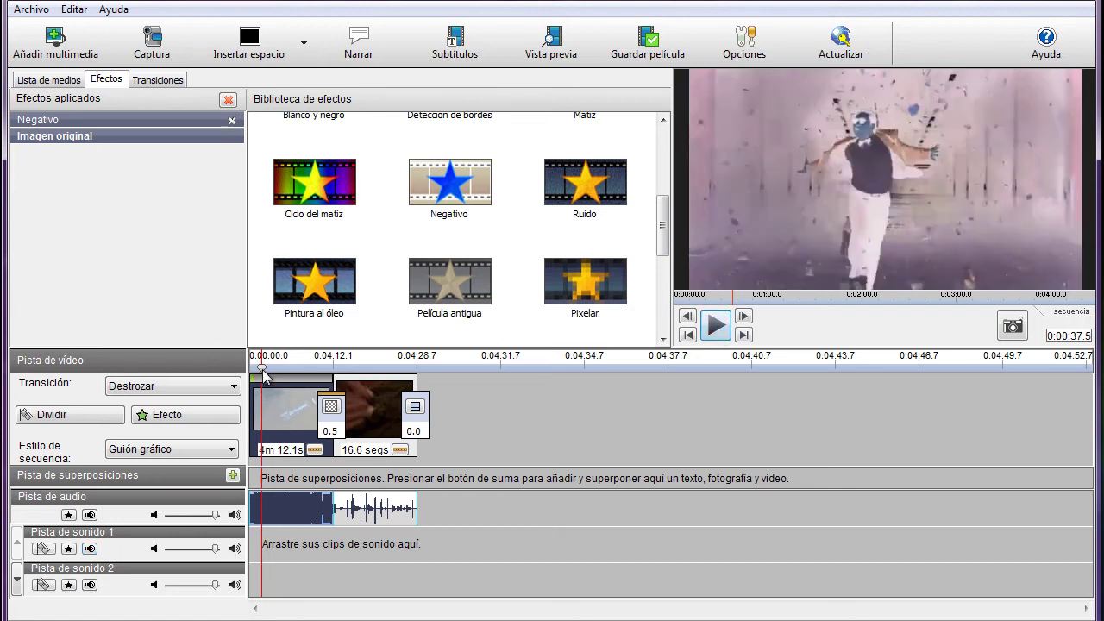
drag(263, 373, 256, 372)
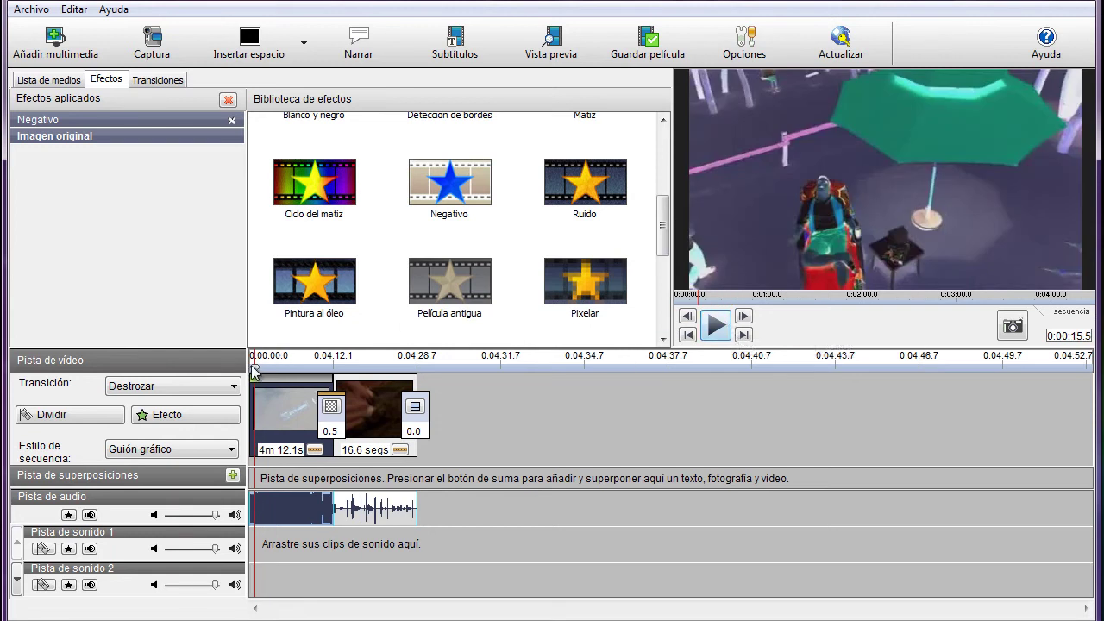
drag(254, 373, 250, 373)
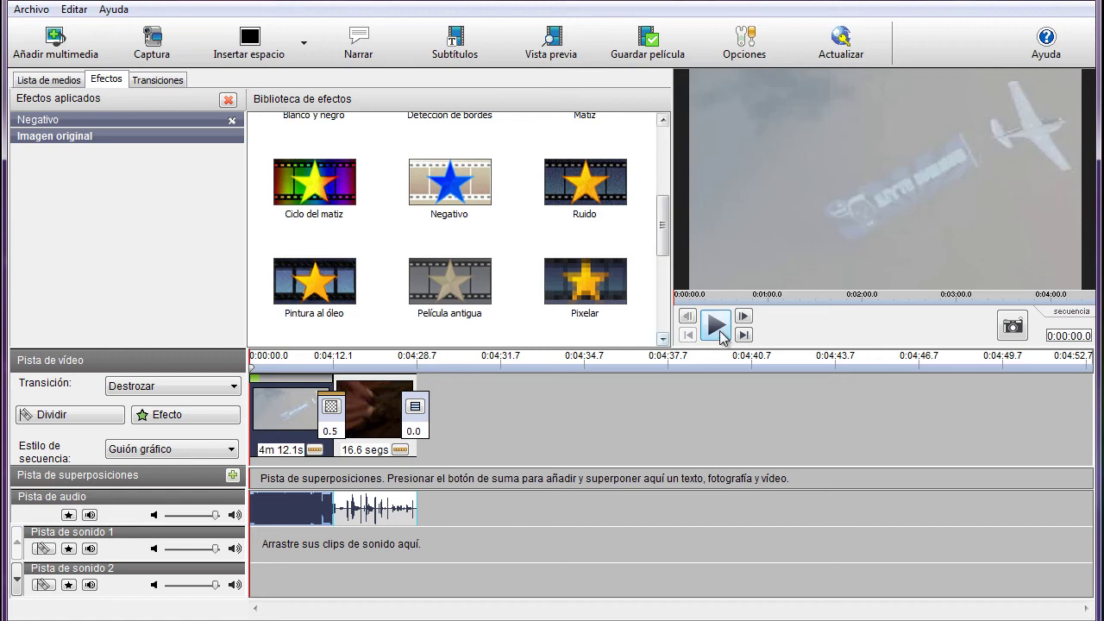
click(717, 325)
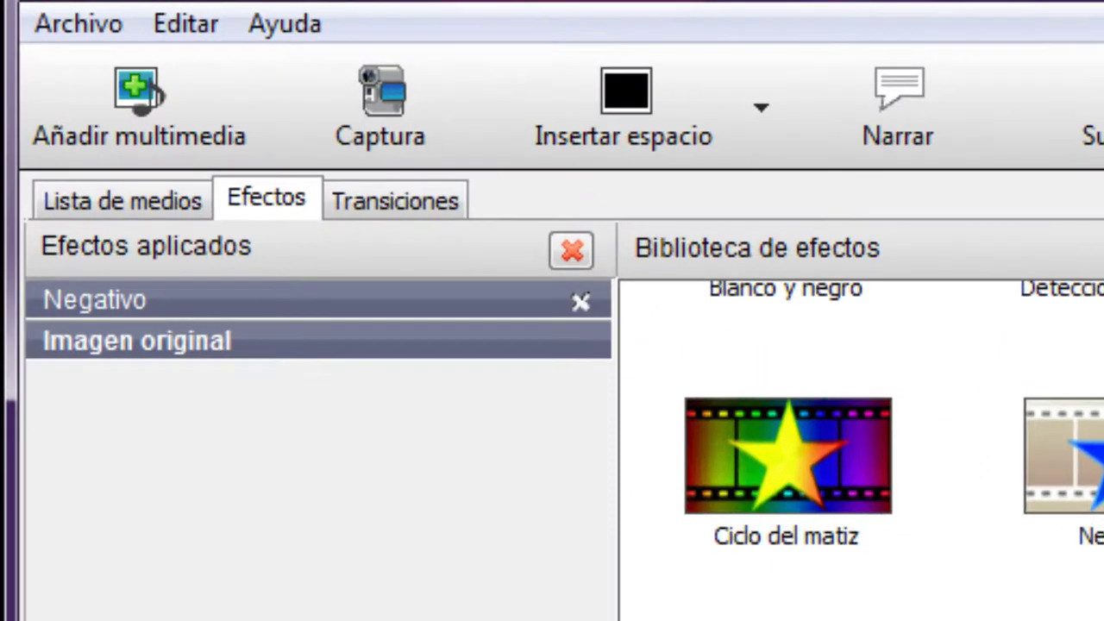
Step: Remove Negativo from the first clip and give it a 600% Velocidad speed change
click(582, 302)
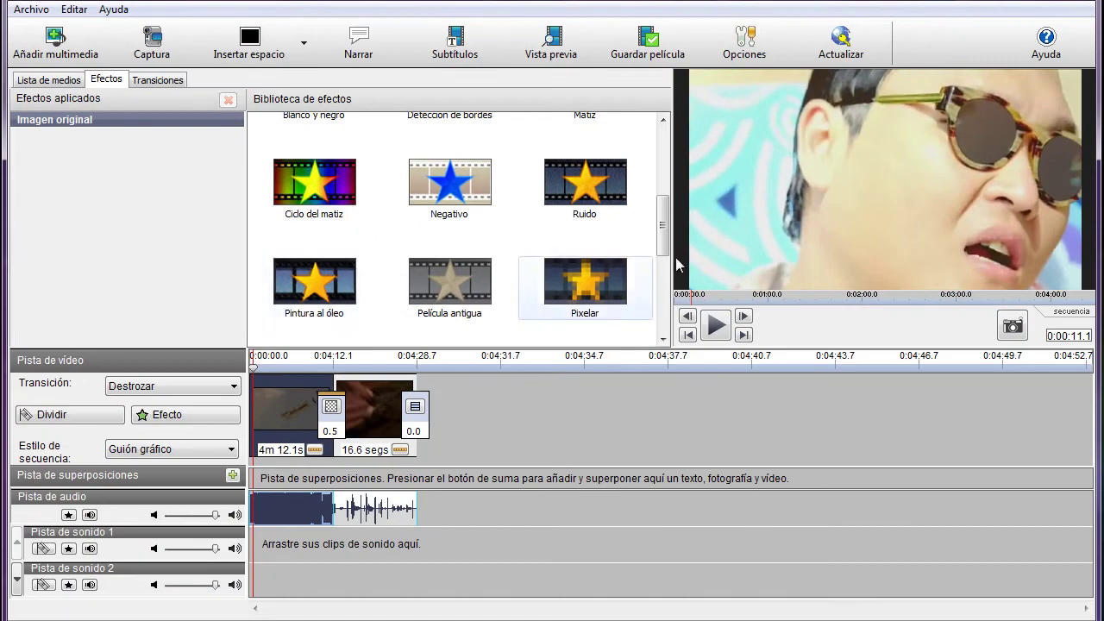
mouse_move(662, 241)
mouse_down()
mouse_move(662, 297)
mouse_move(661, 158)
mouse_up()
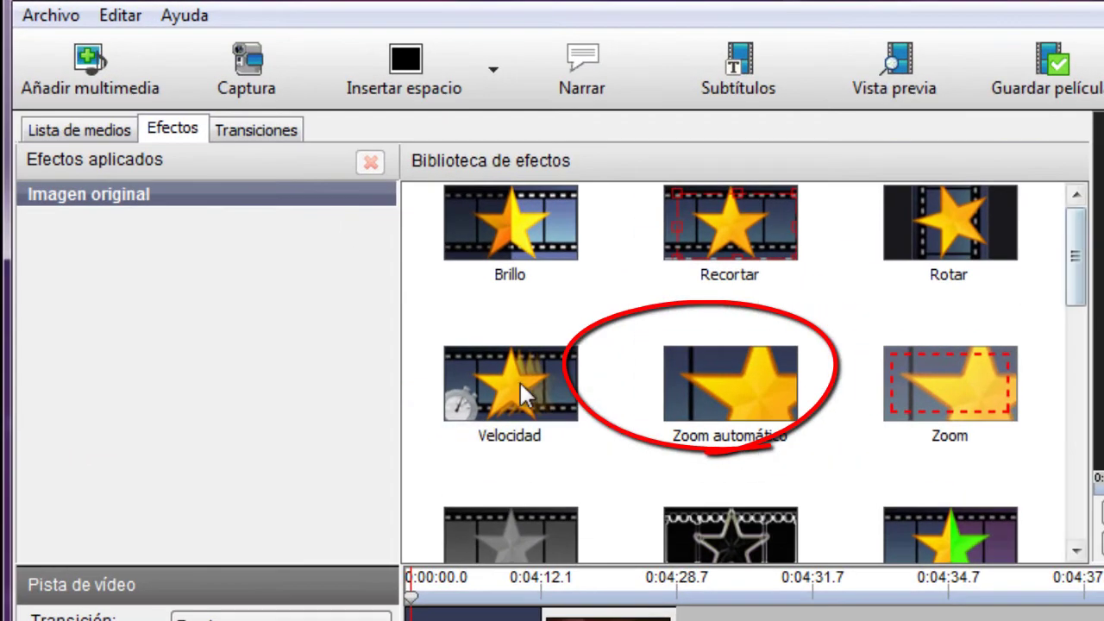
double_click(451, 333)
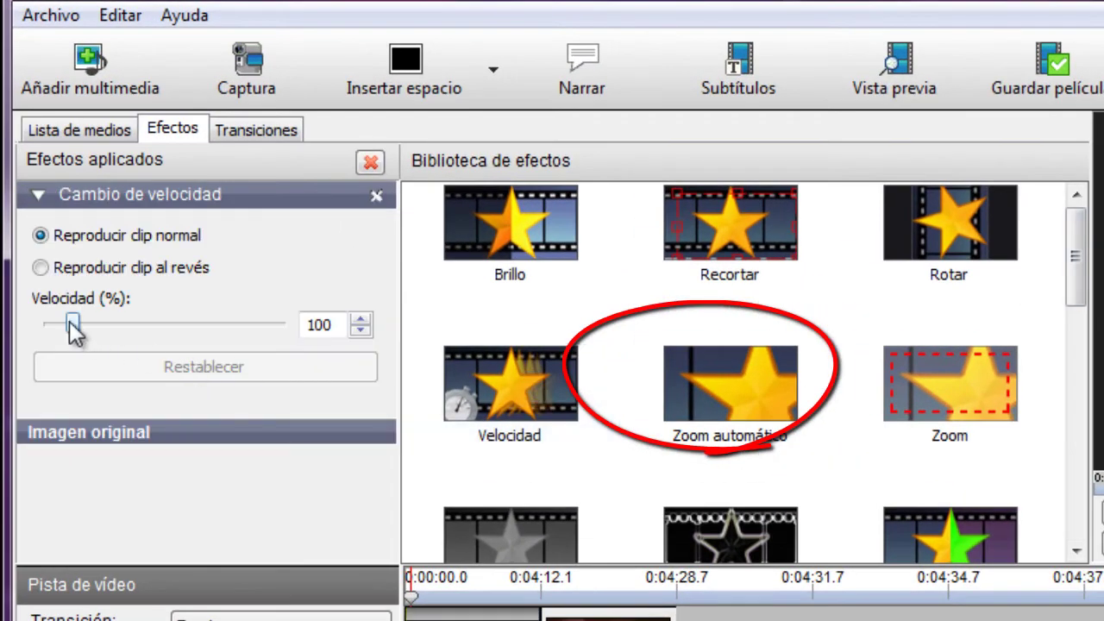
drag(72, 325, 207, 325)
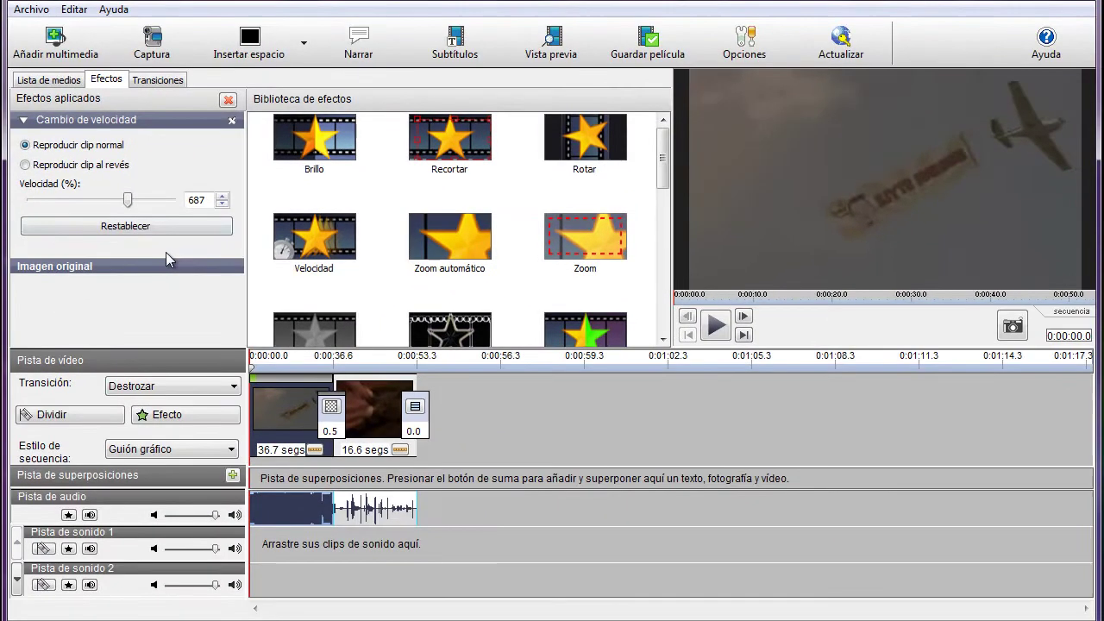
click(176, 226)
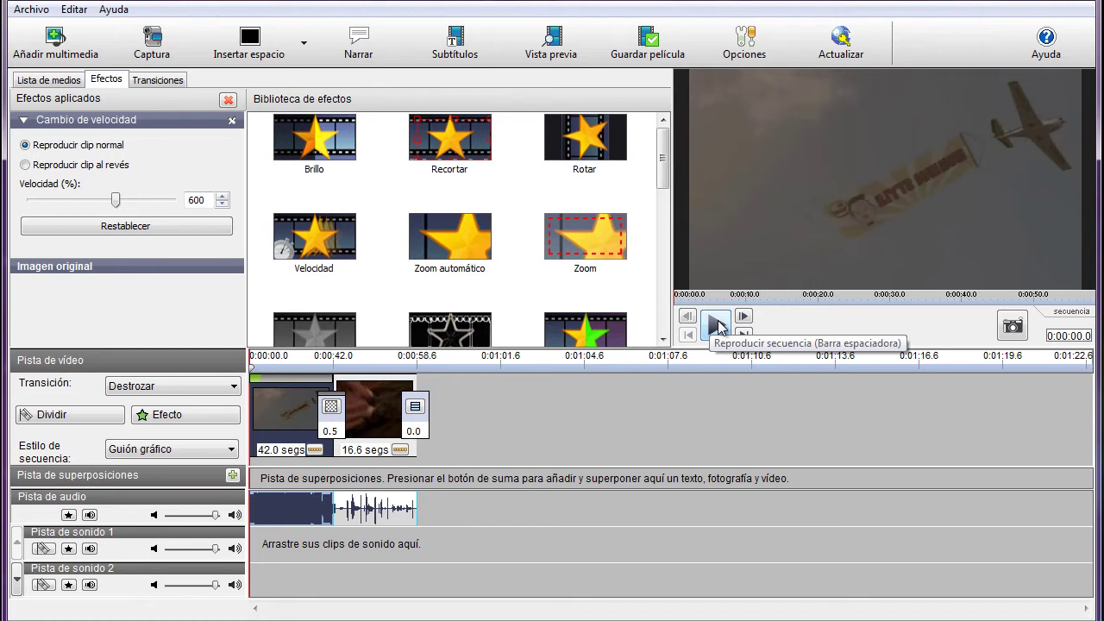
Step: Preview the sped-up clip, then remove Cambio de velocidad and rewind to the start
click(717, 326)
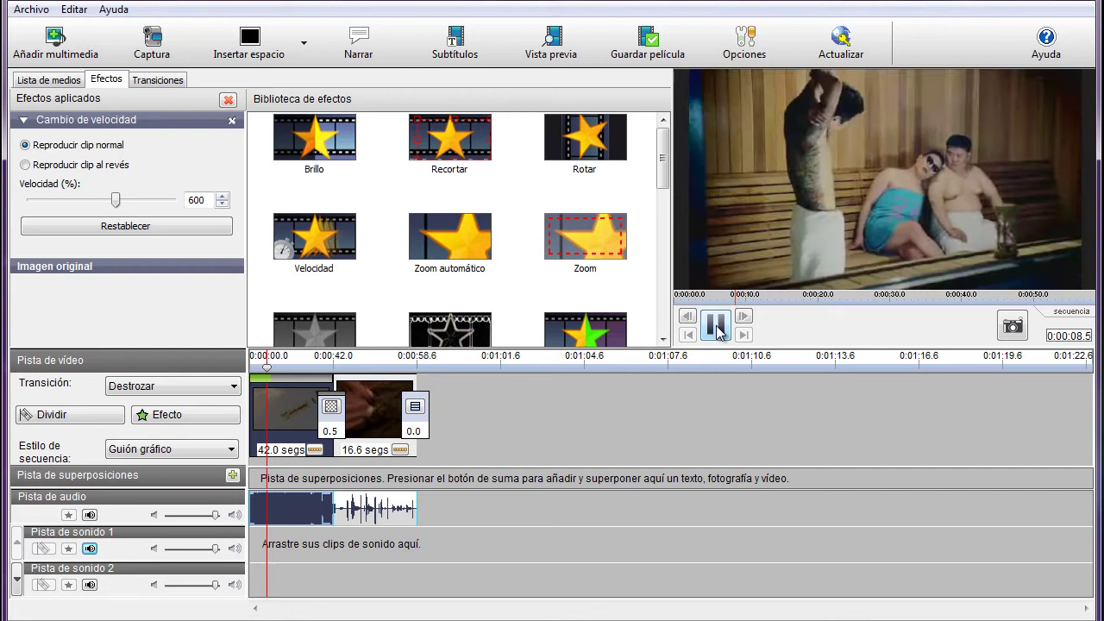
click(717, 325)
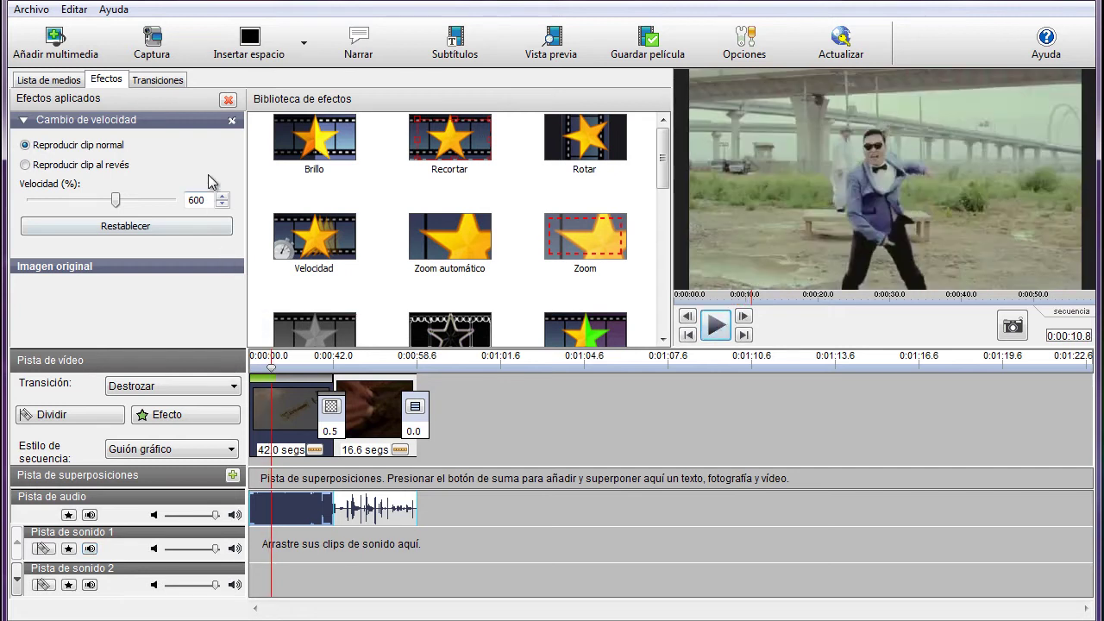
click(231, 120)
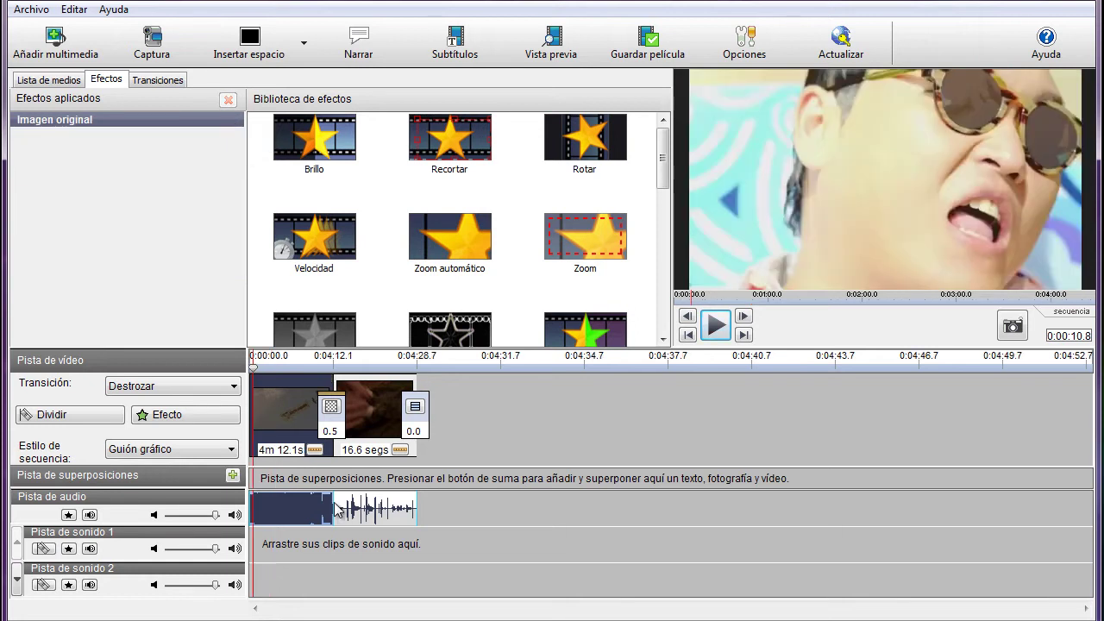
click(257, 373)
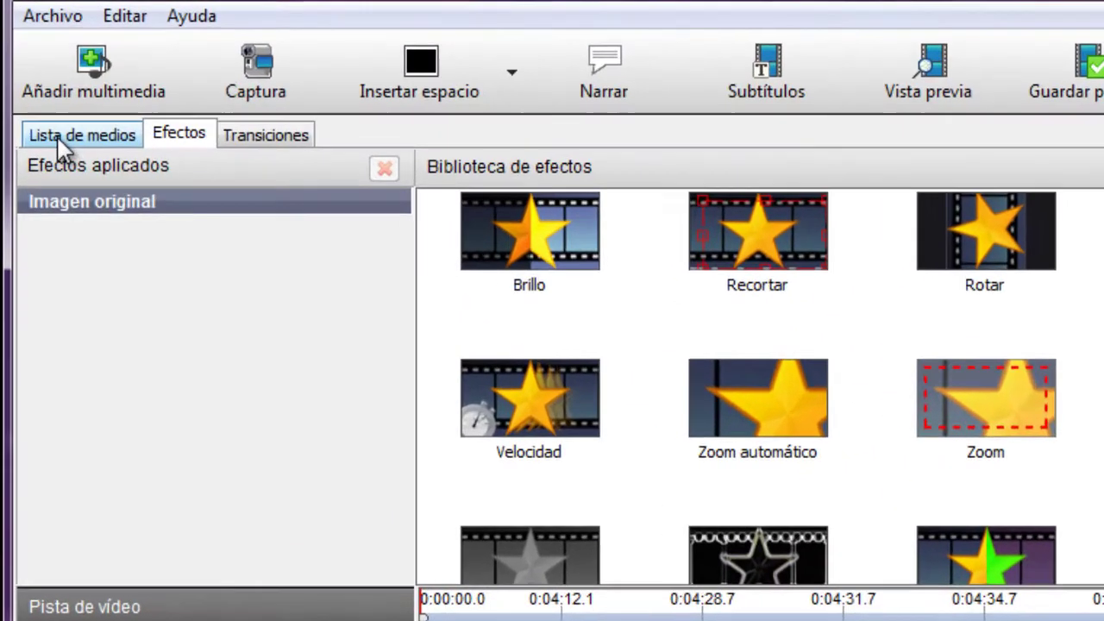
Step: Trim Wish you were here from 0:00:55.0 to 0:05:10.2 and add it to Pista de sonido 1
click(34, 81)
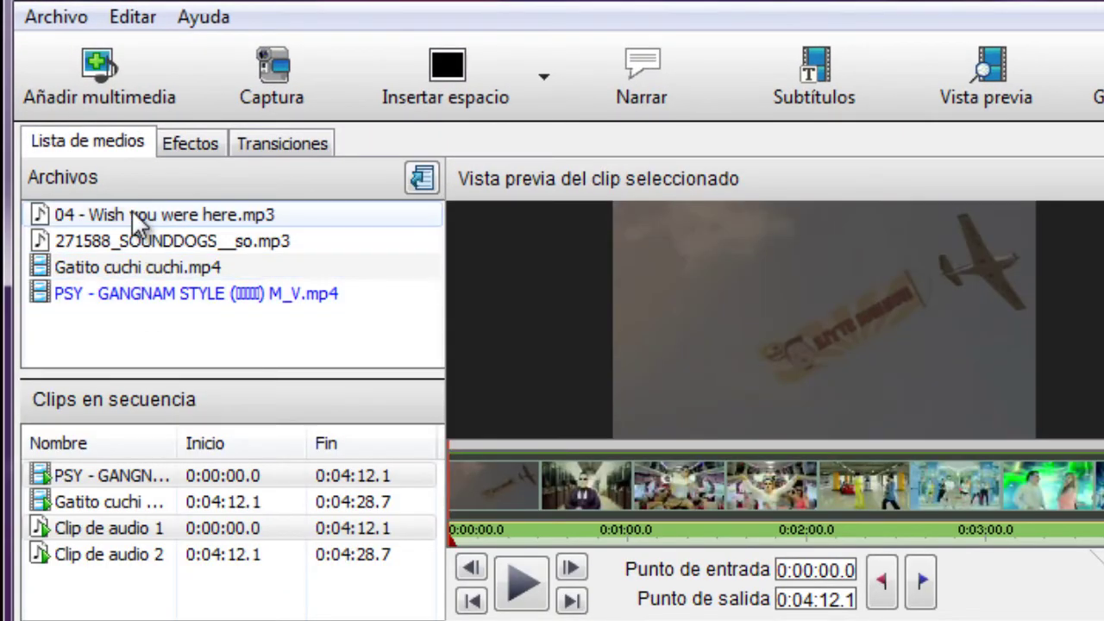
click(164, 214)
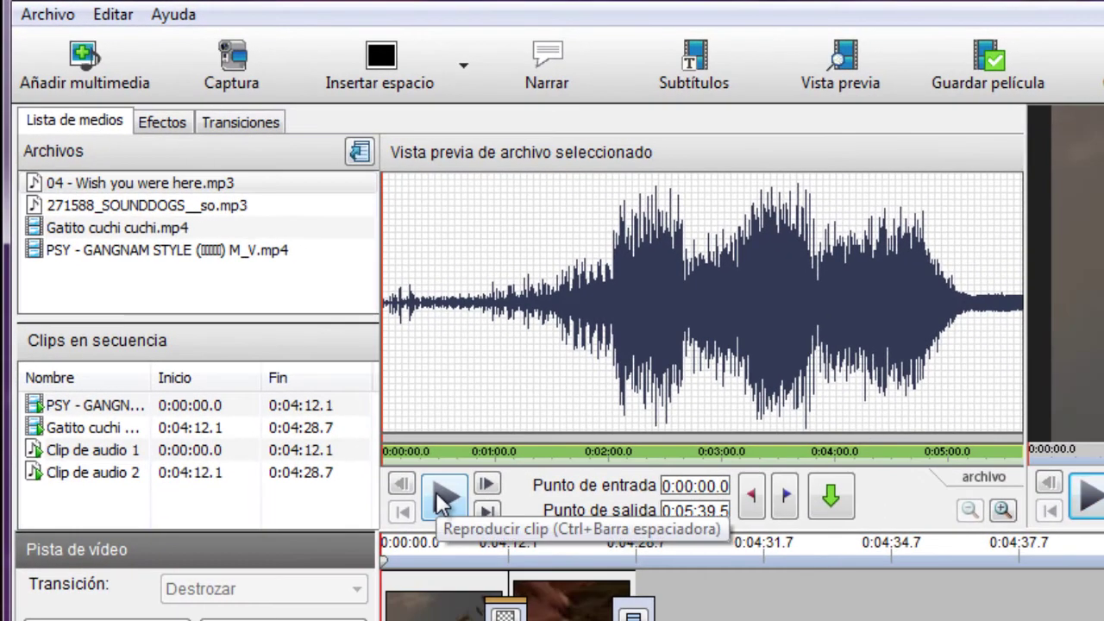
click(443, 498)
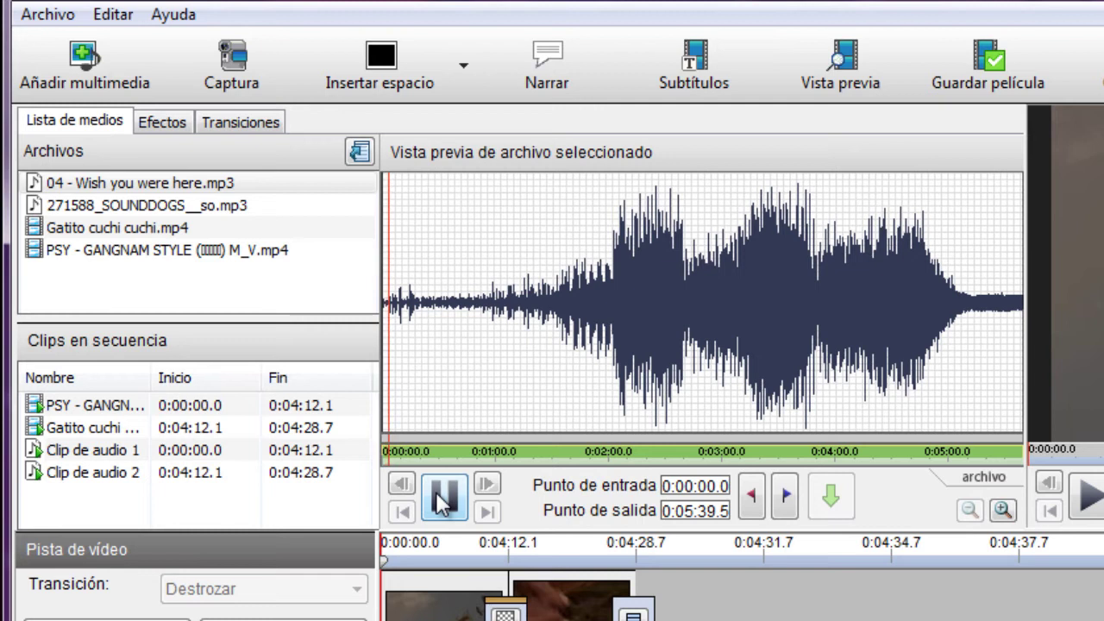
click(443, 500)
click(488, 300)
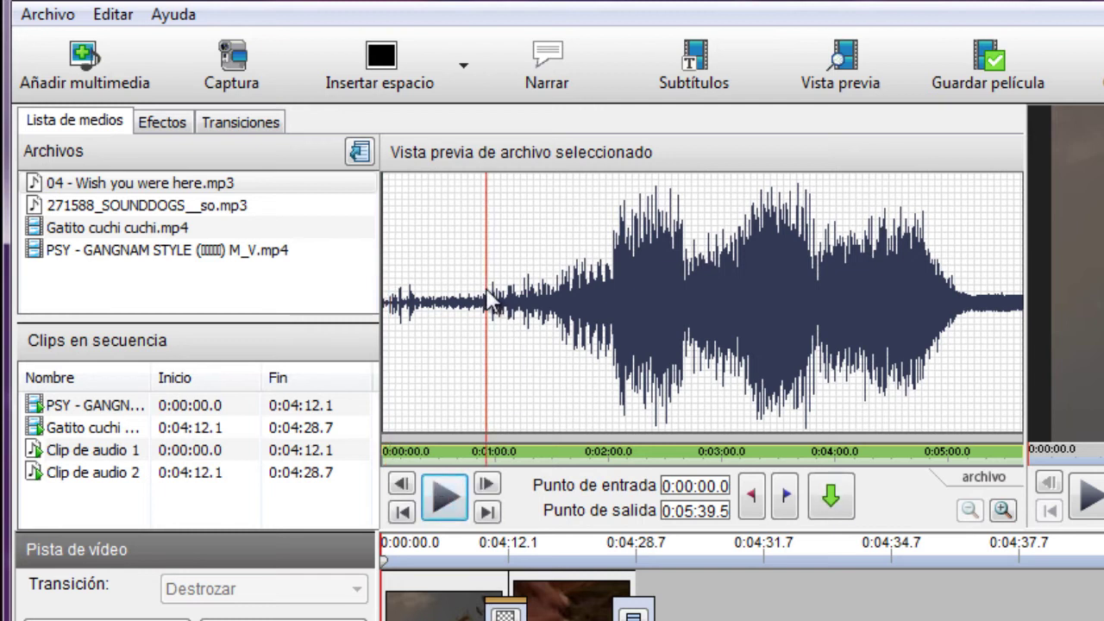
click(751, 497)
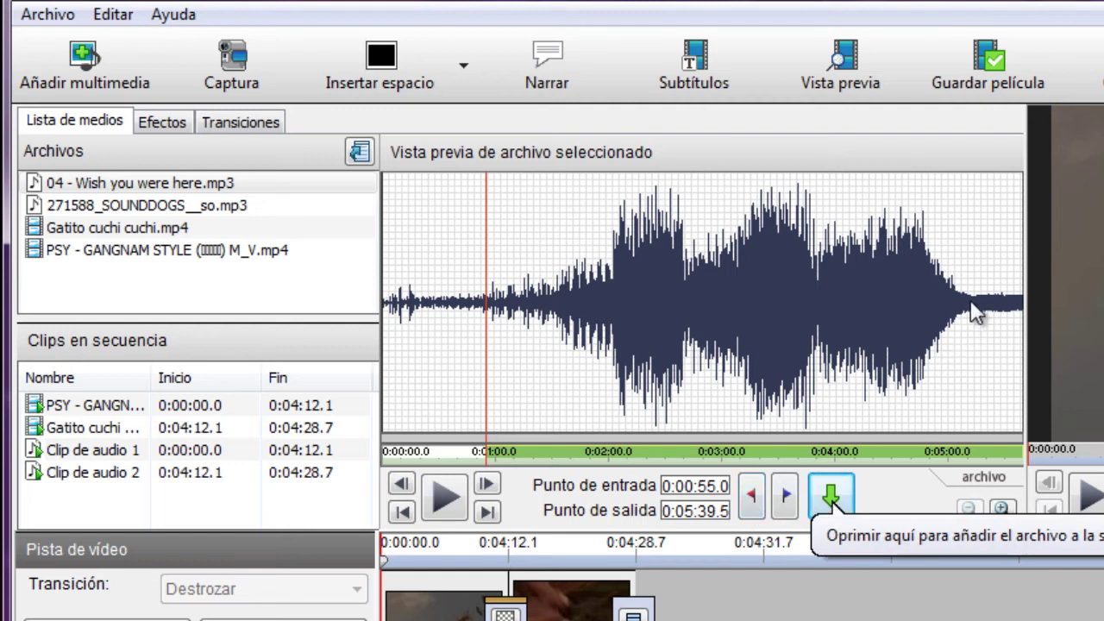
click(968, 306)
click(785, 498)
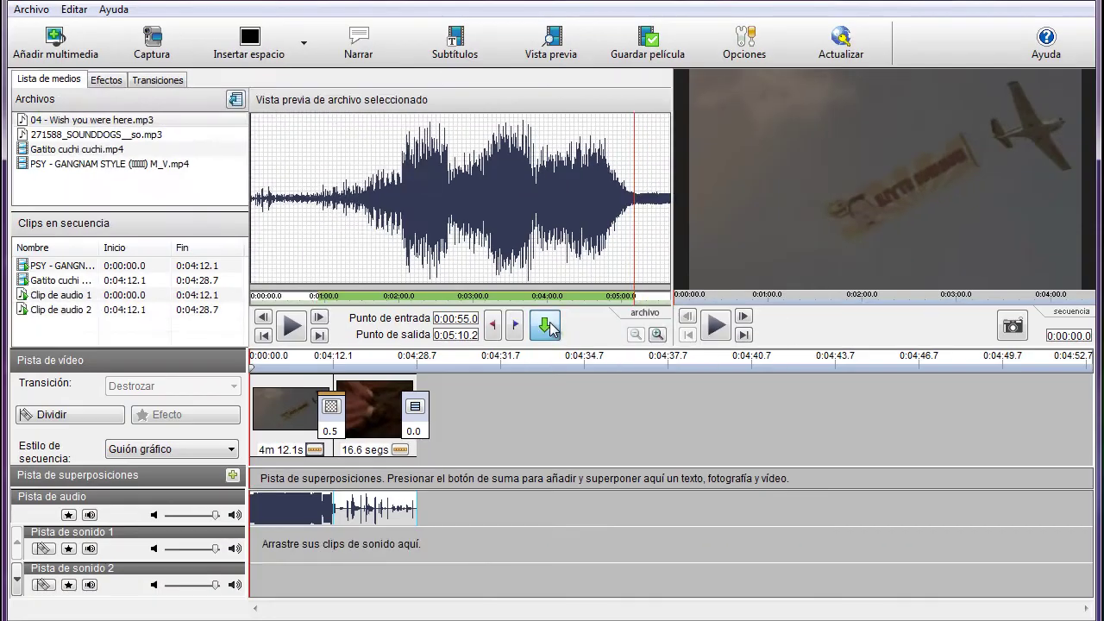
click(725, 508)
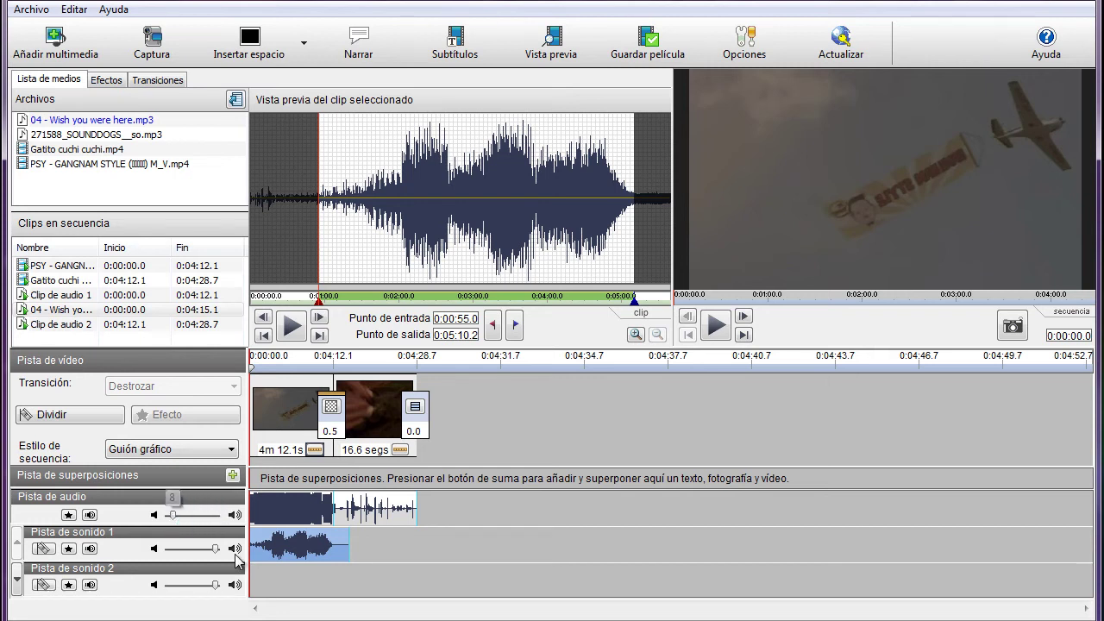
Step: Preview the sequence with the song, pause, and delete the Wish you were here clip
click(717, 326)
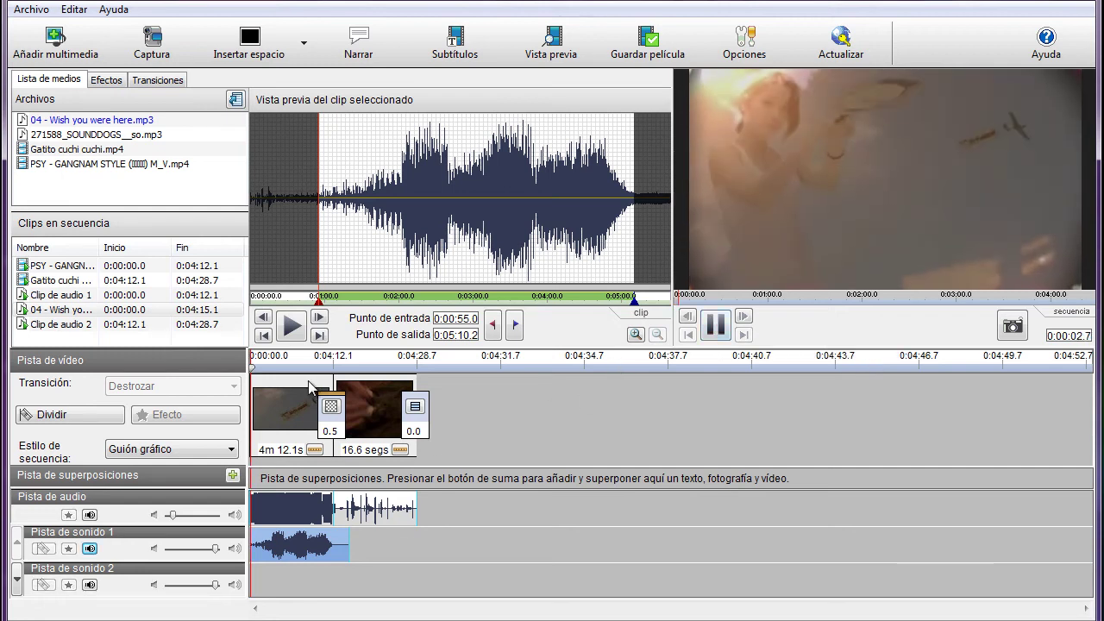
click(260, 366)
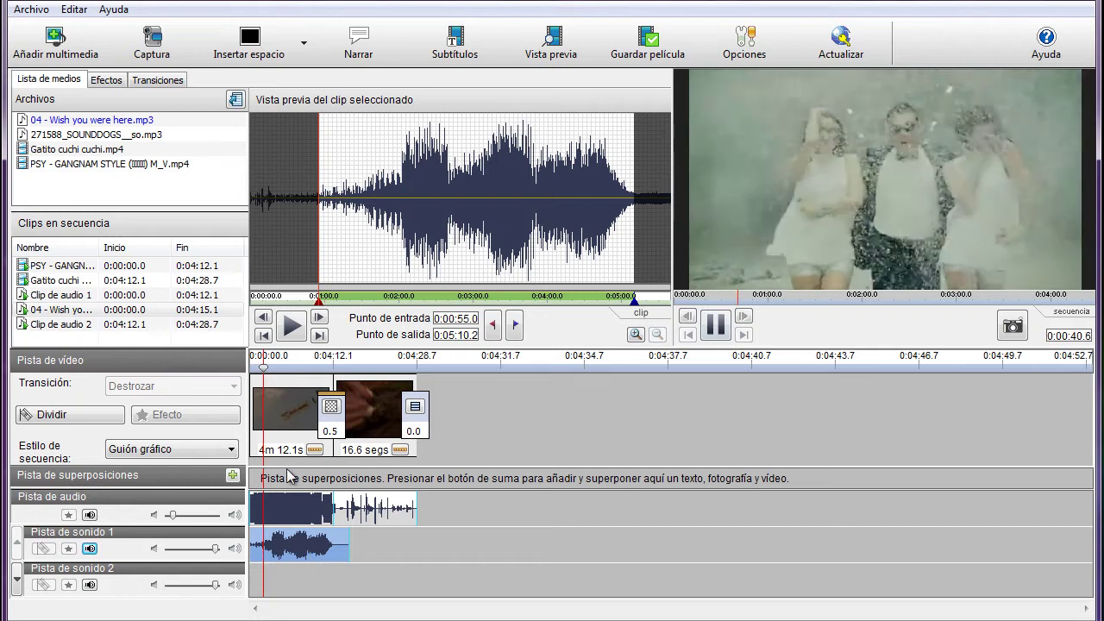
click(715, 323)
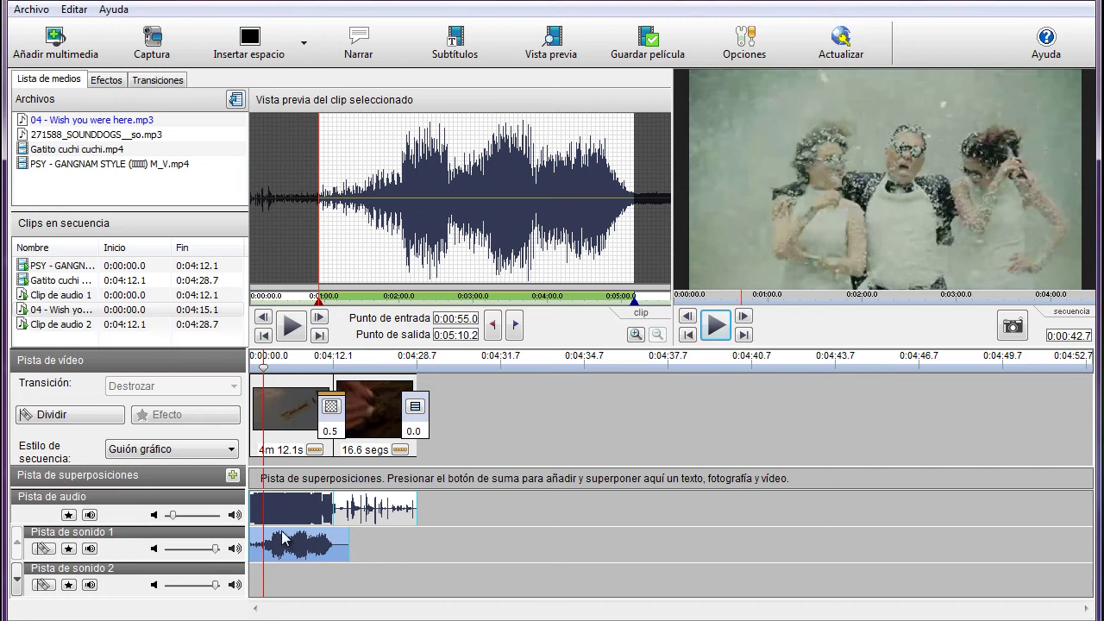
key(Delete)
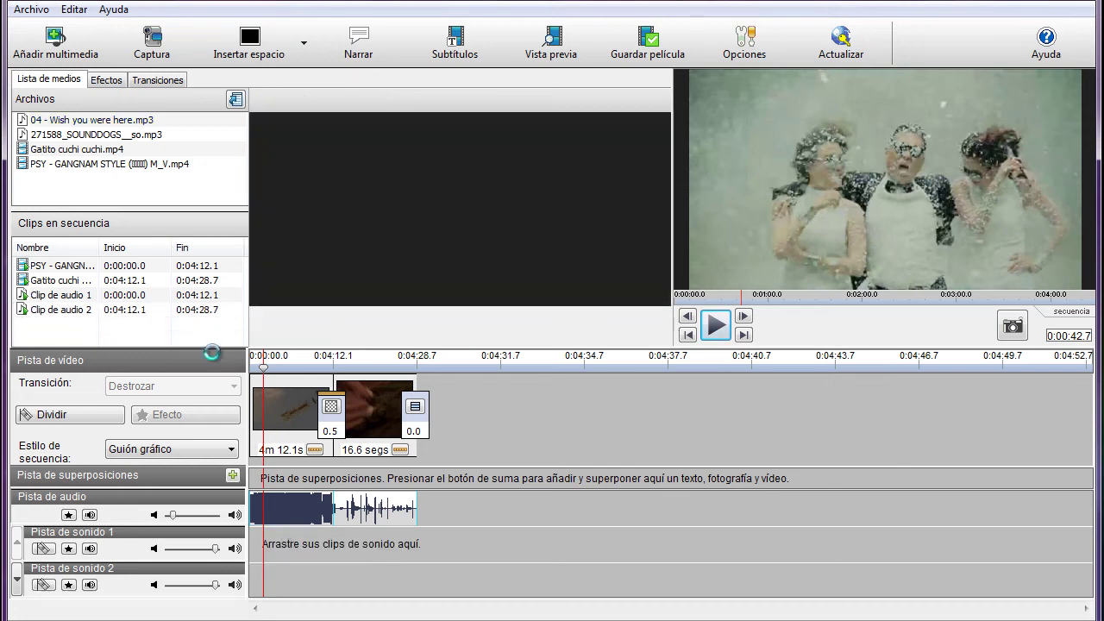
Step: Add 271588_SOUNDDOGS__so.mp3 trimmed 0:00:00.3–0:00:01.7 at 0:00:42.7, then show the sequence as Línea de tiempo
click(87, 136)
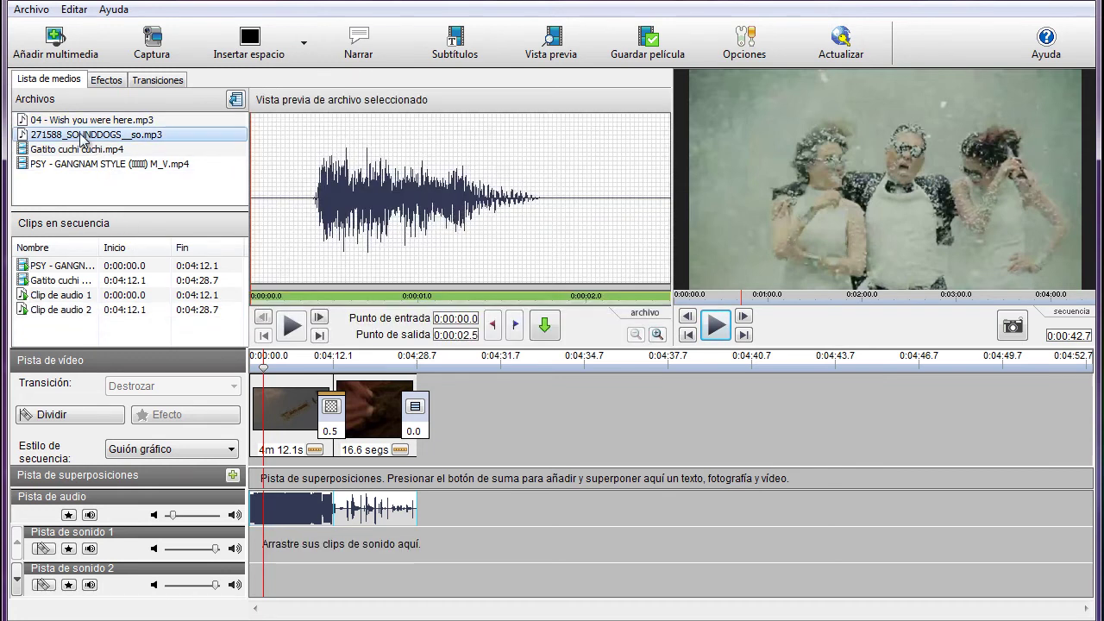
click(291, 325)
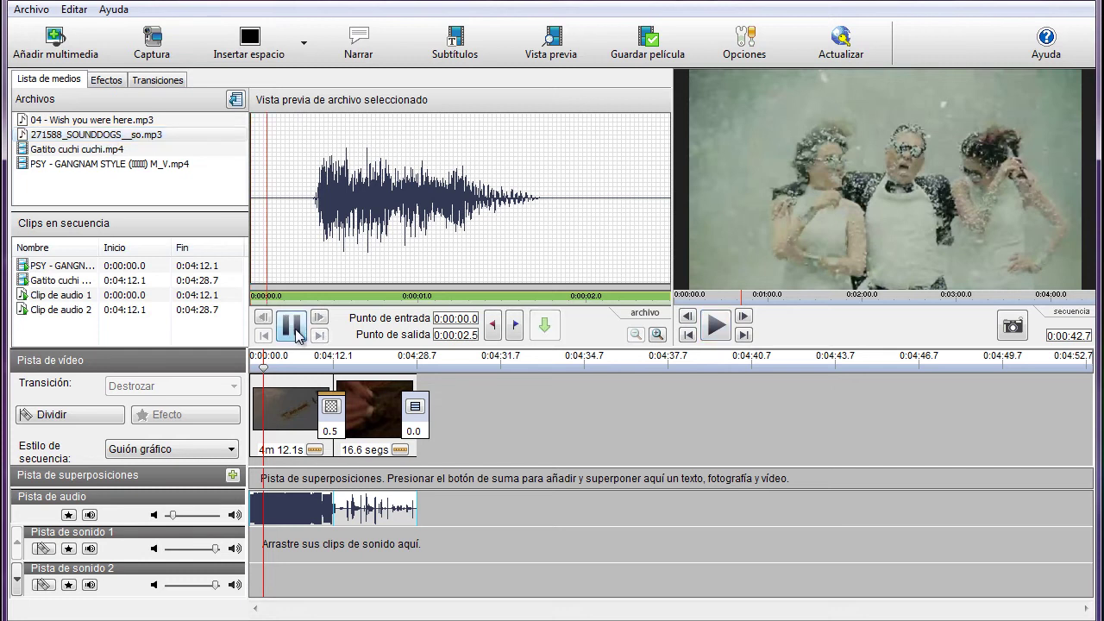
click(293, 328)
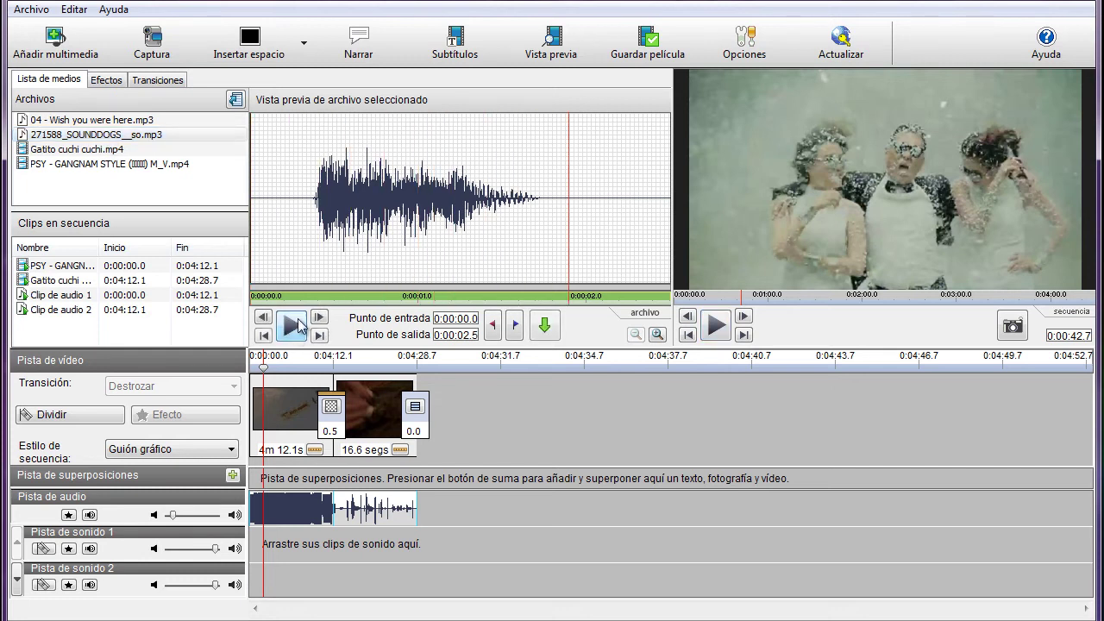
click(494, 332)
click(543, 198)
click(517, 328)
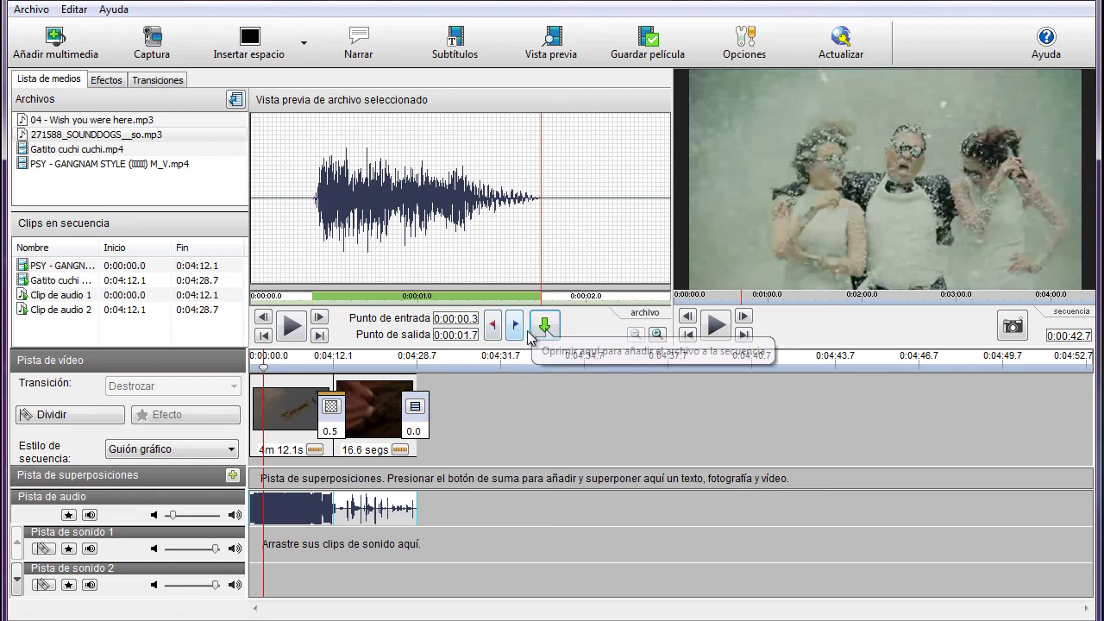
click(544, 325)
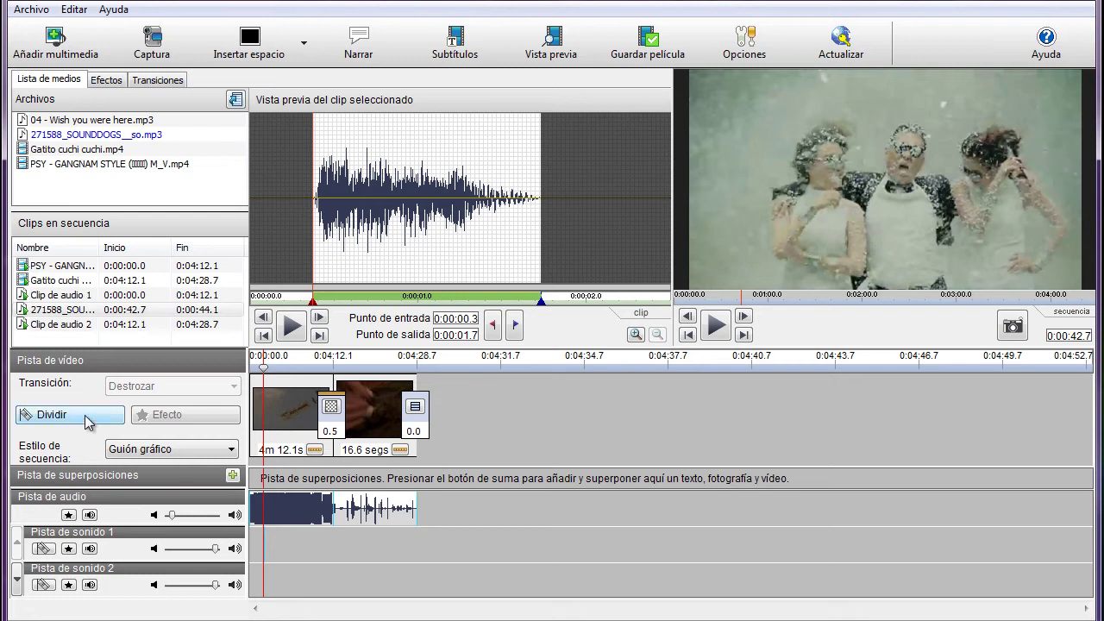
click(151, 449)
click(155, 468)
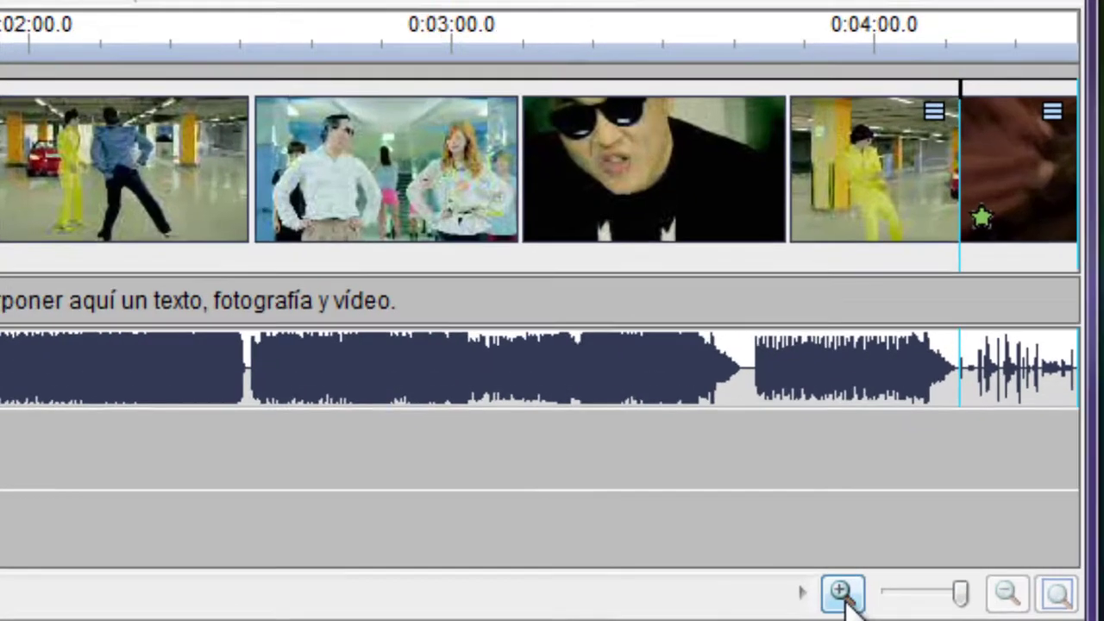
Step: Zoom the timeline in several levels
click(987, 608)
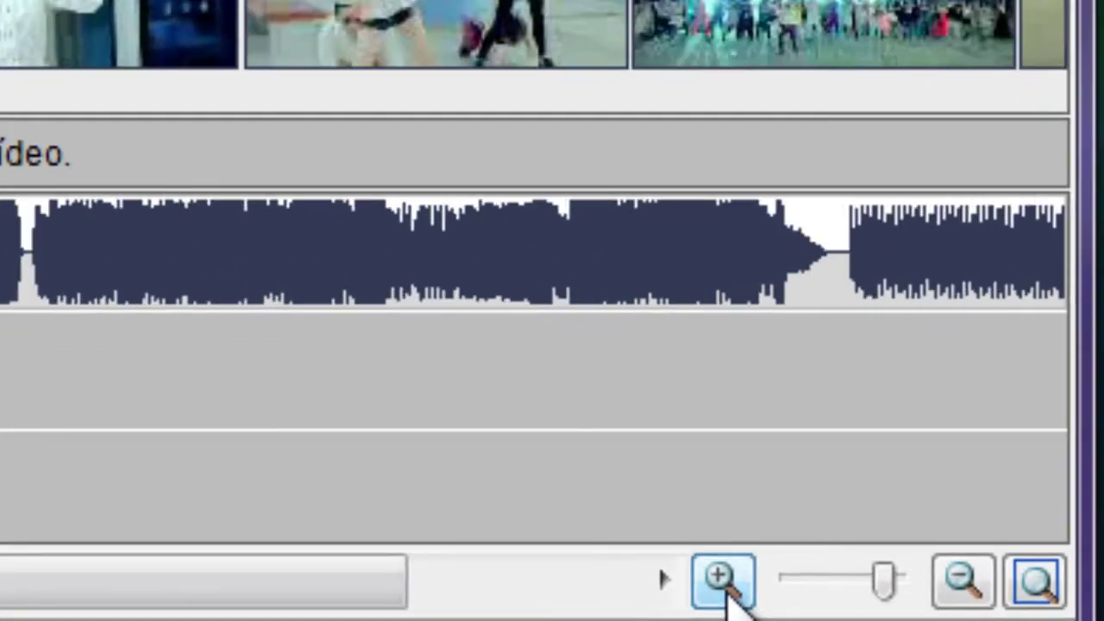
click(722, 580)
click(723, 580)
click(723, 580)
click(723, 579)
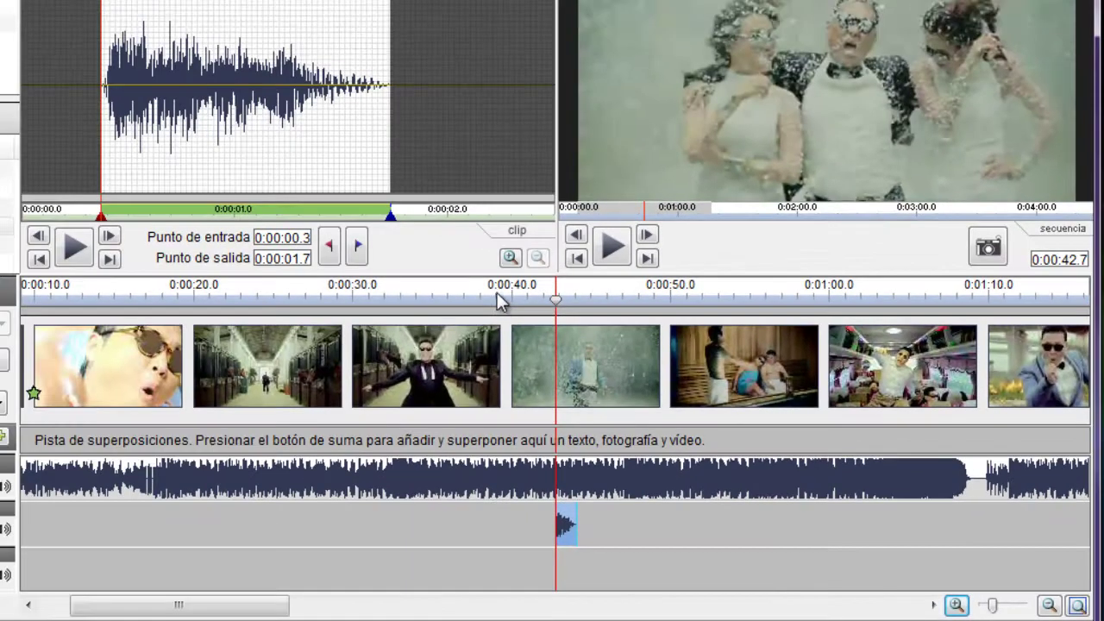
Step: Play back the 0:40–0:44 stretch where the sound effect overlaps the music, then scroll to the timeline's end
click(497, 294)
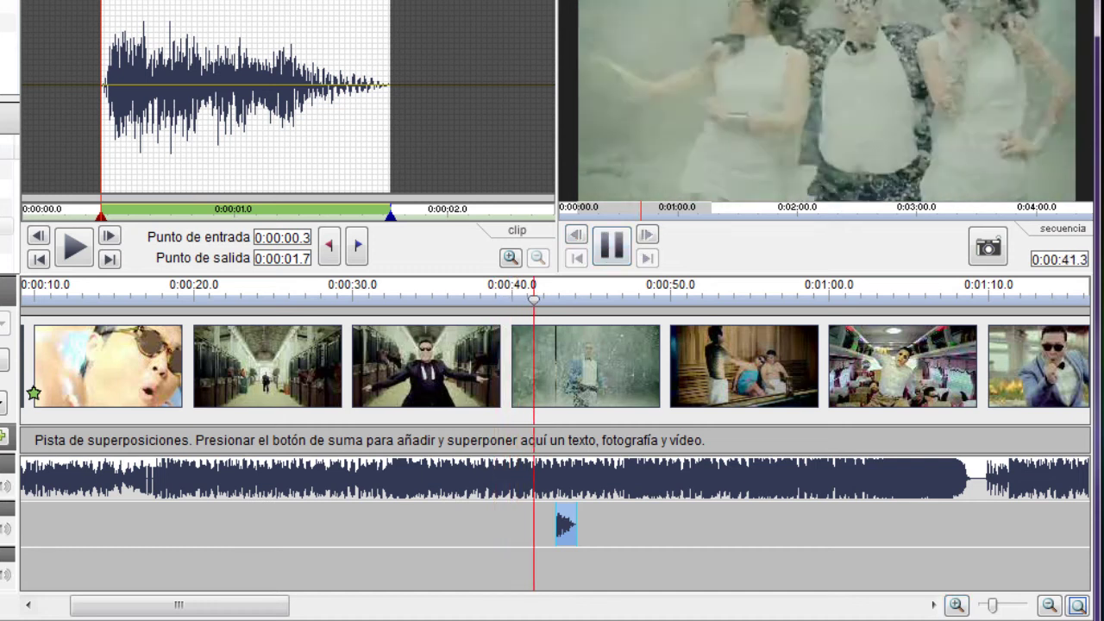
click(614, 250)
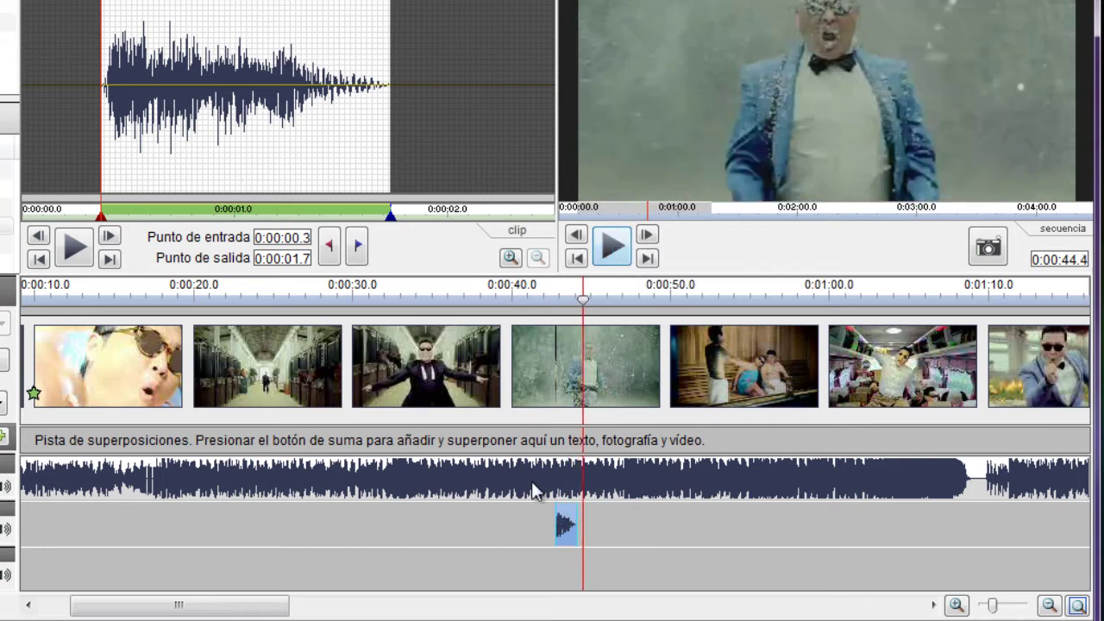
click(534, 490)
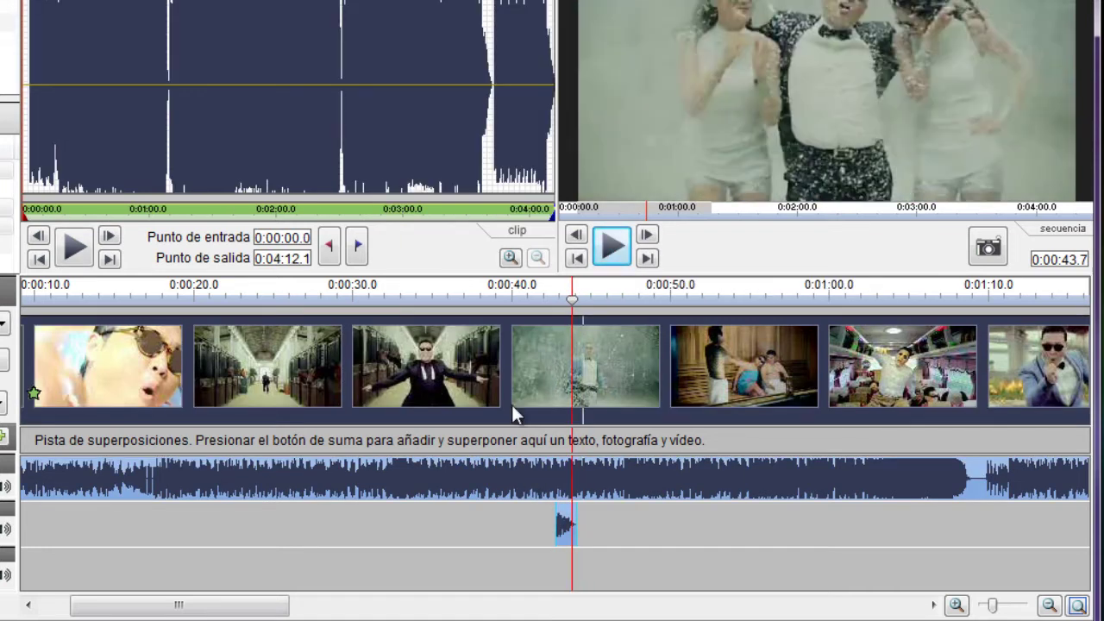
click(519, 295)
click(610, 249)
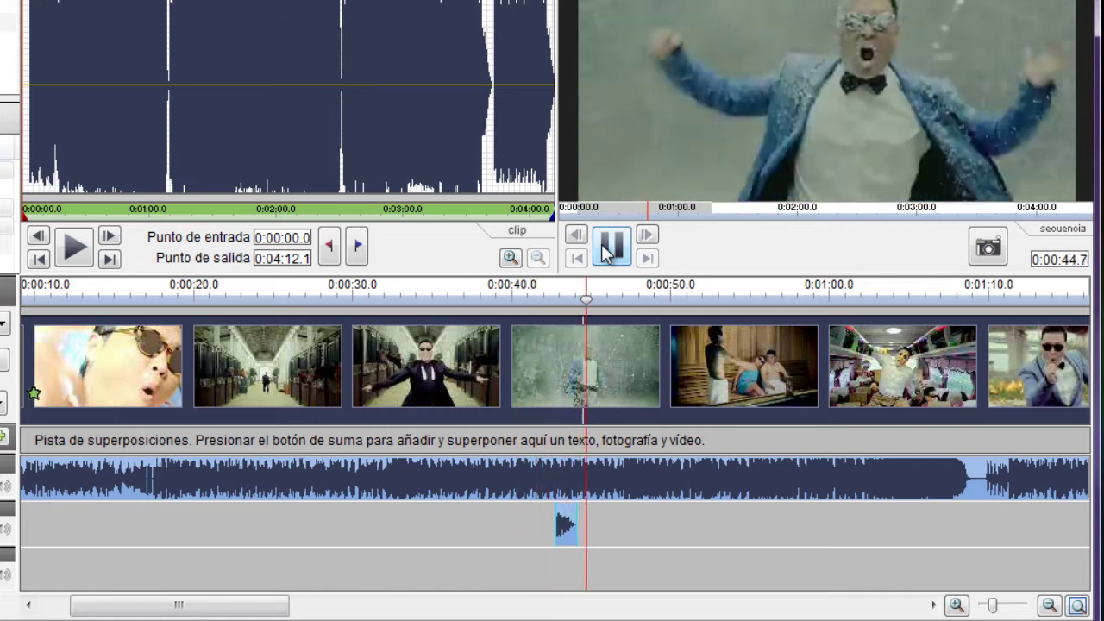
click(608, 248)
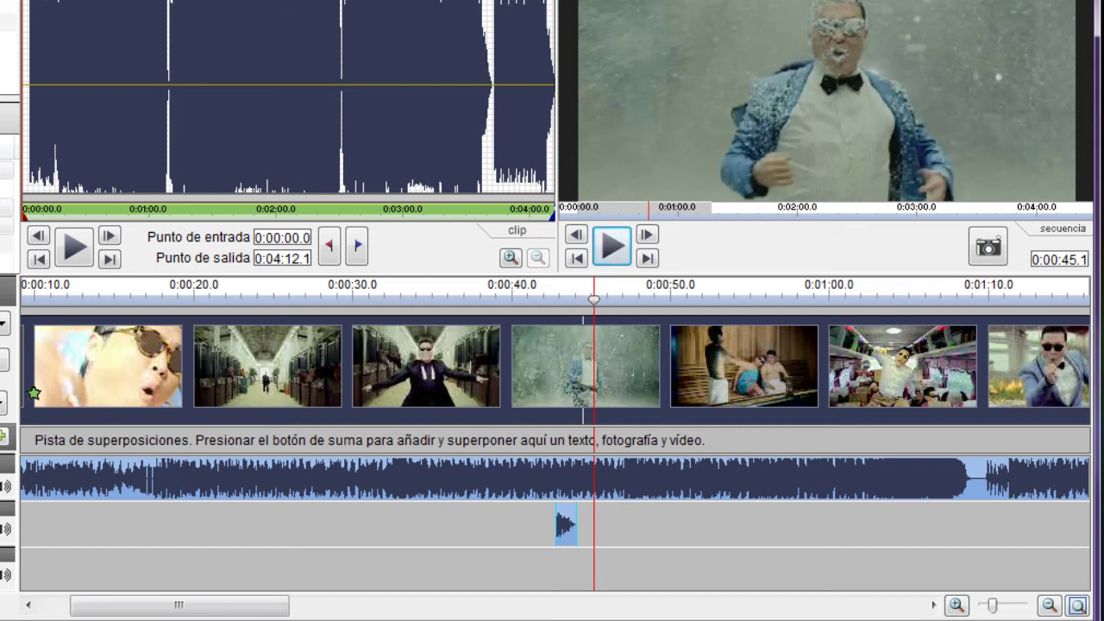
drag(210, 613, 928, 608)
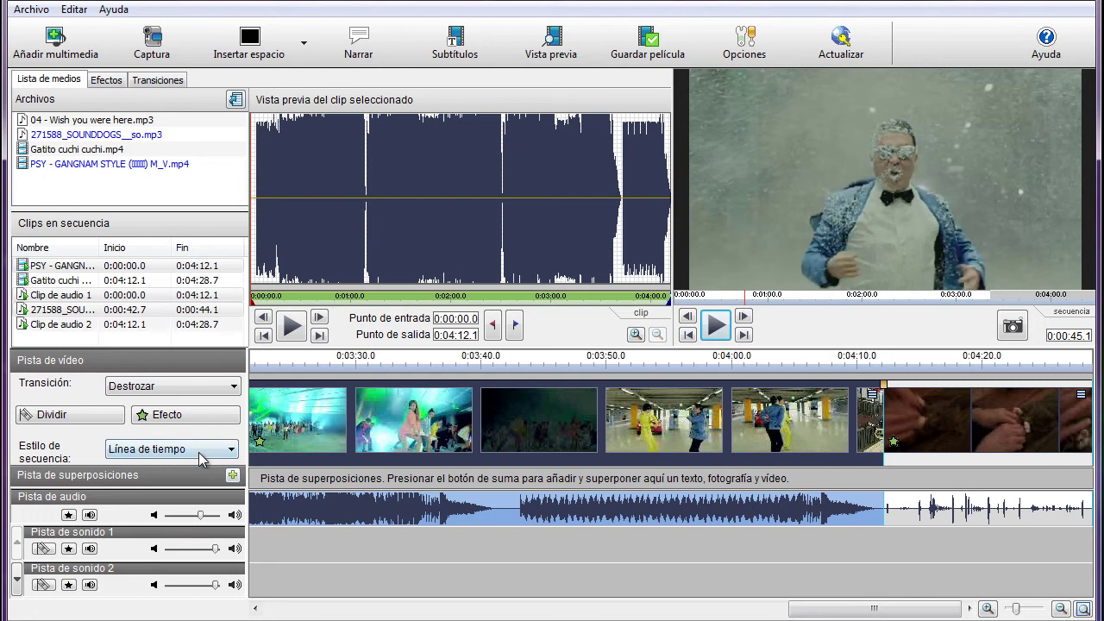
click(203, 450)
Step: Switch to Guión gráfico view and insert a Negro blank clip at Final de la línea de tiempo
click(193, 481)
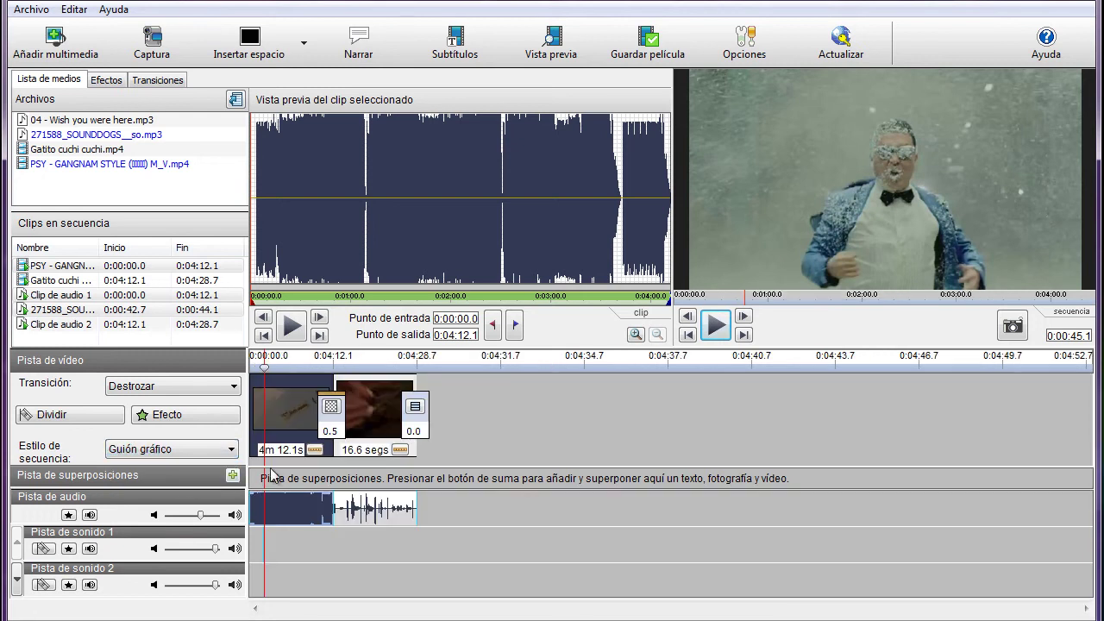
click(485, 413)
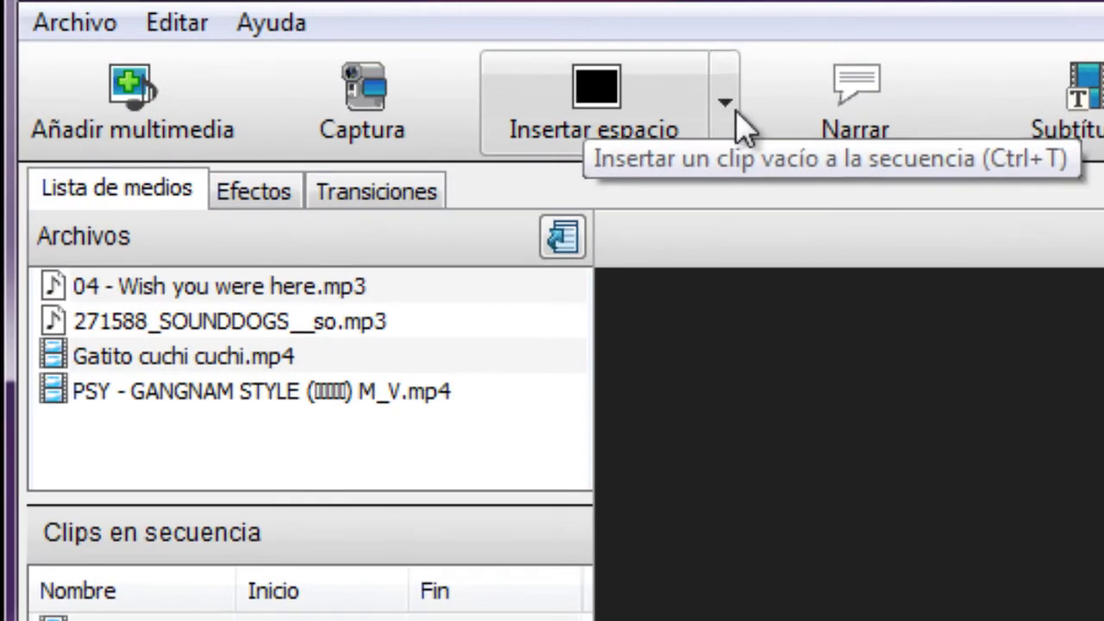
click(640, 89)
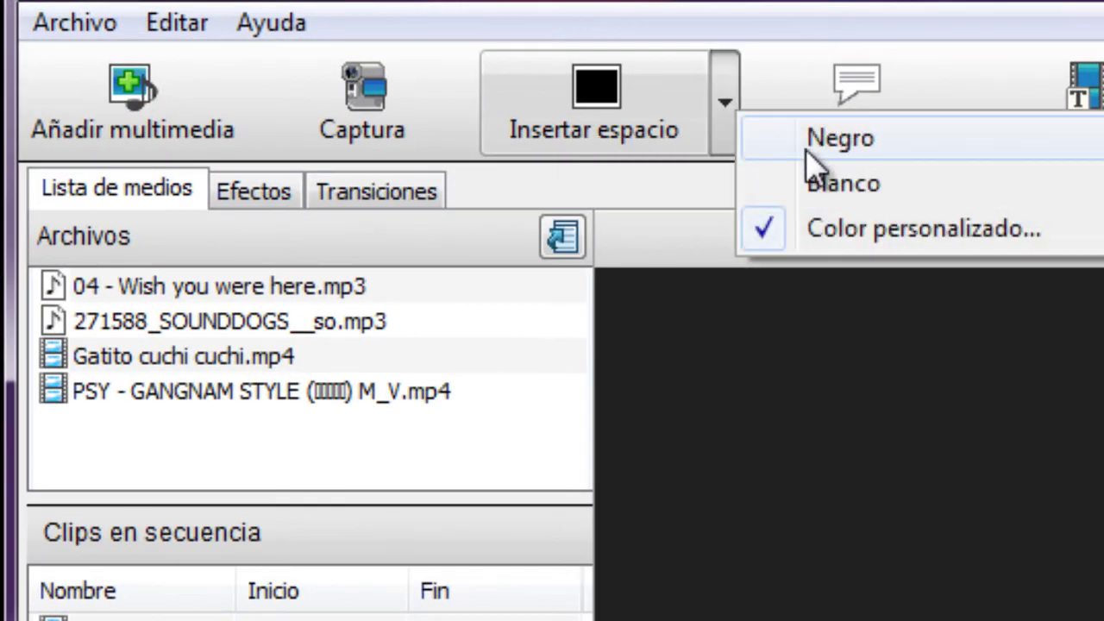
click(929, 231)
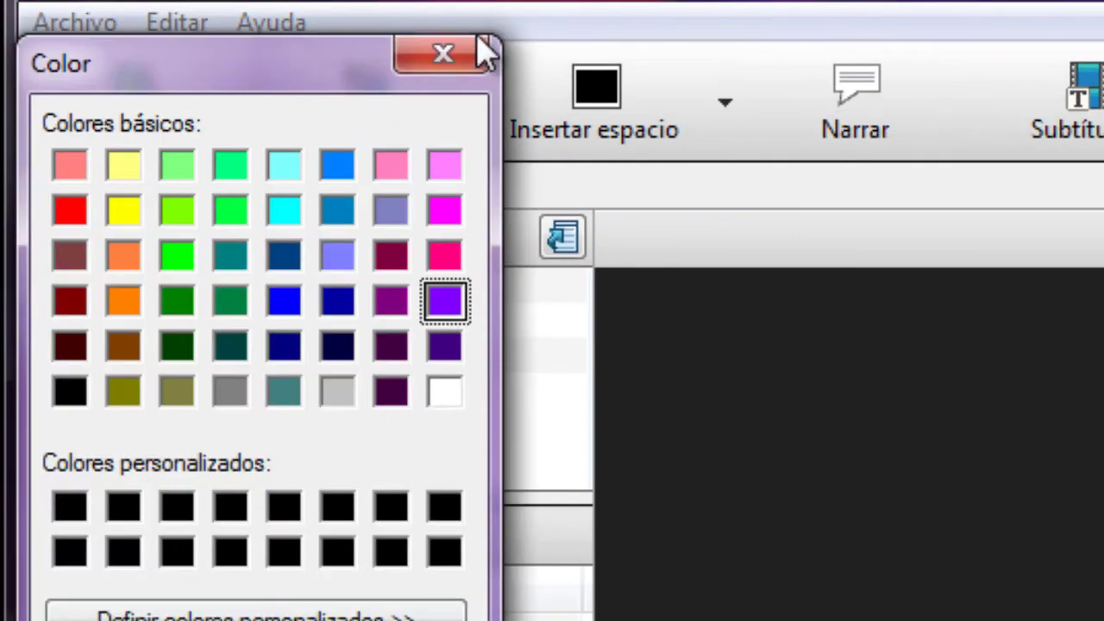
click(467, 62)
click(729, 129)
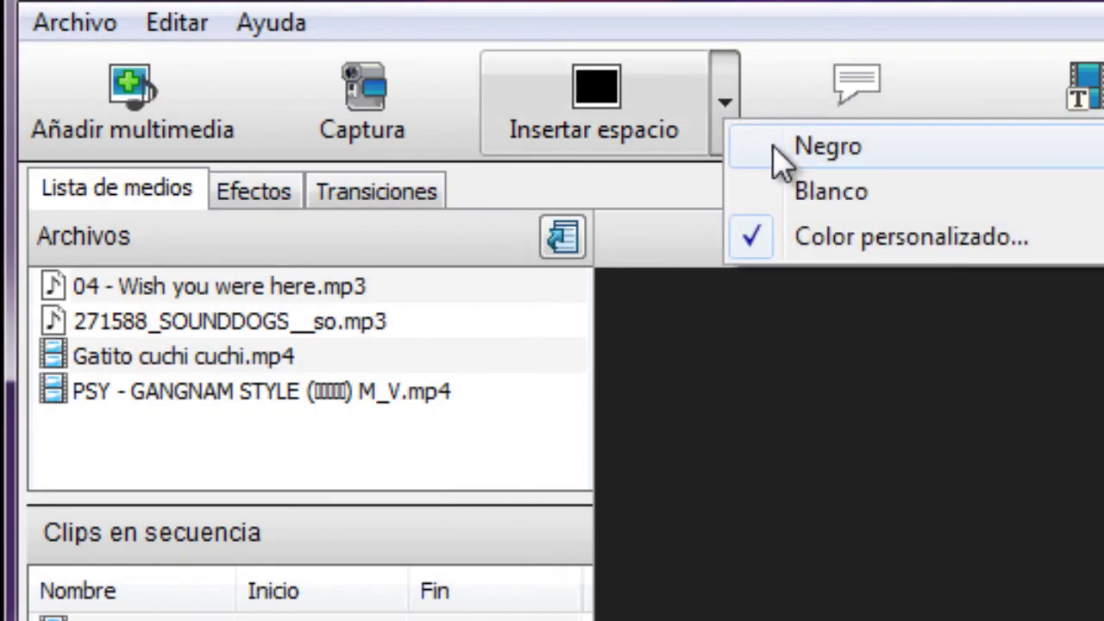
click(781, 148)
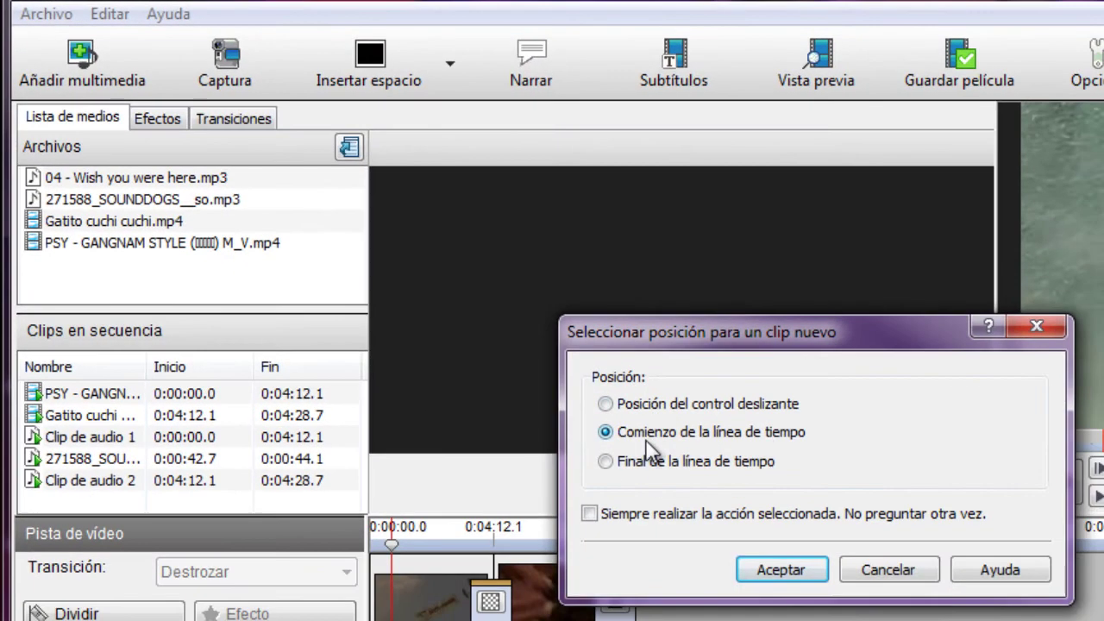
click(690, 462)
click(786, 573)
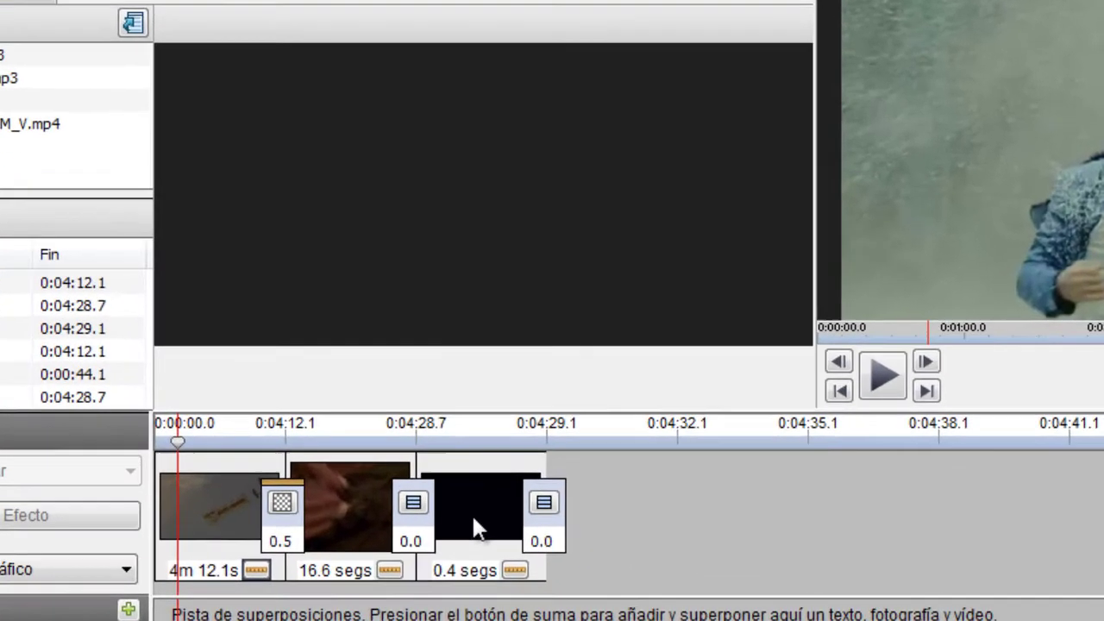
Step: Set the black blank clip's Duración en segundos to 5
click(585, 542)
click(460, 371)
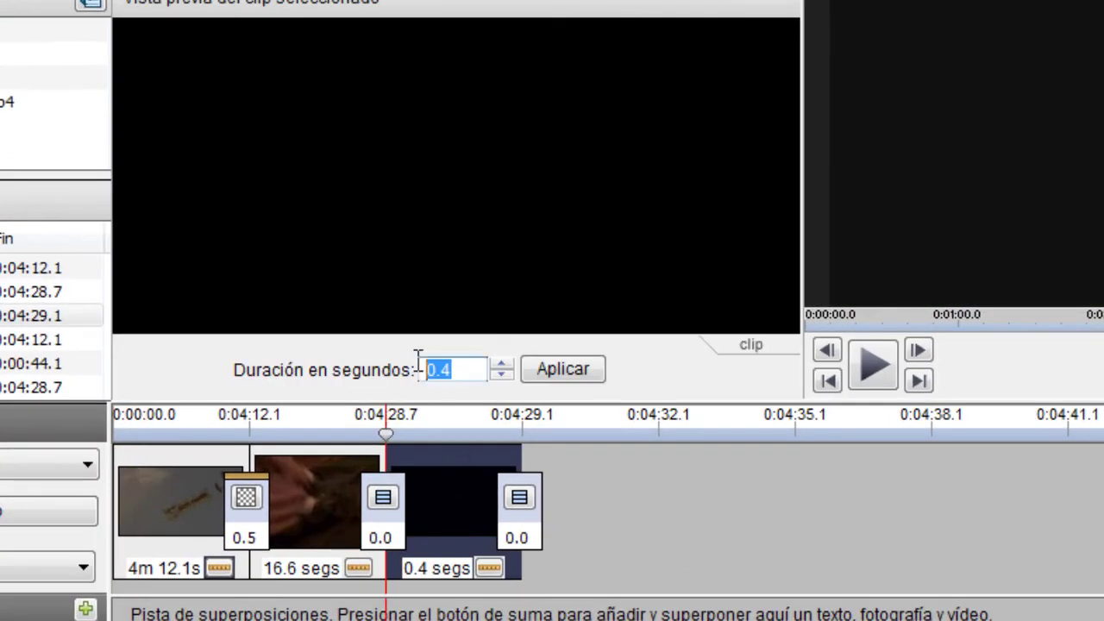
text(5)
click(562, 371)
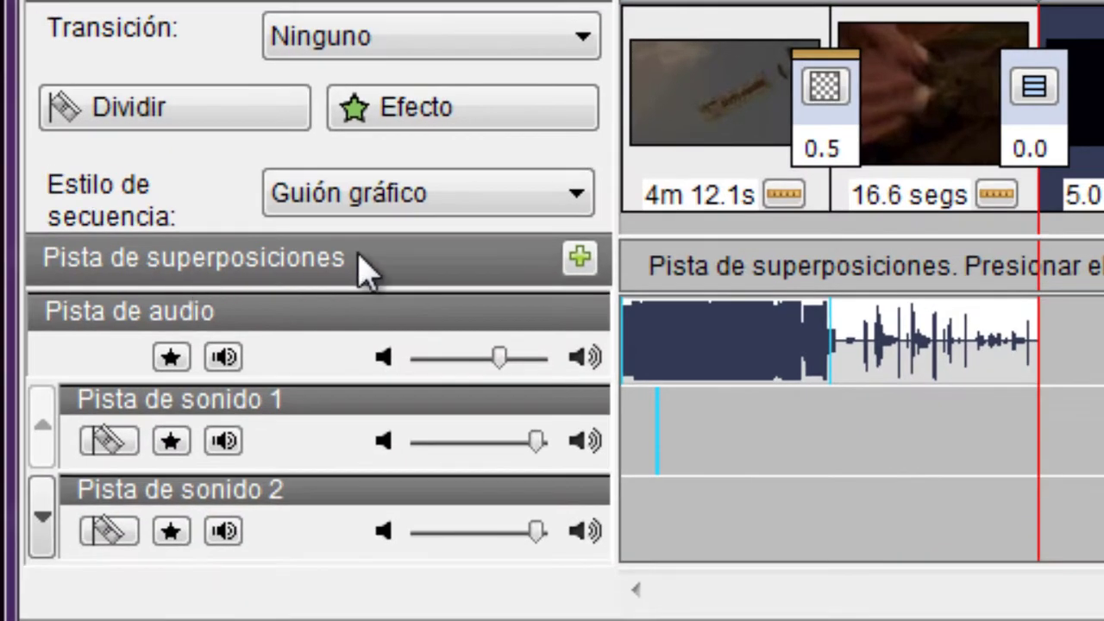
Step: Add a text overlay and paste the credits beginning 'Aquest vídeo ha estat fet'
click(580, 257)
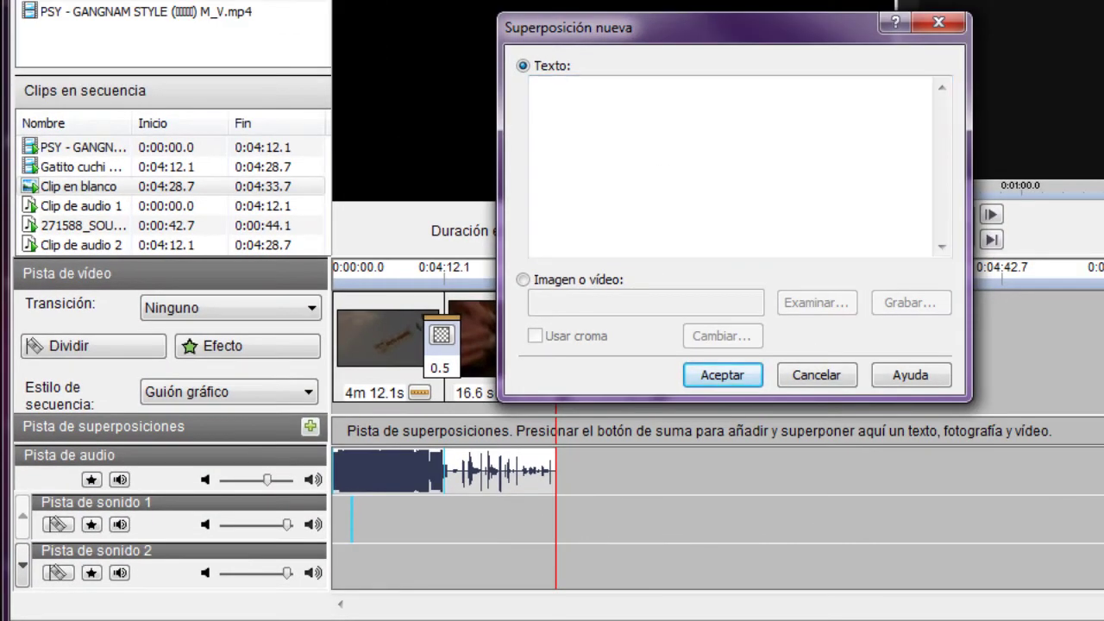
text(Aquest vídeo ha estat fet a l'assignatura d'informàtica de 4t d'ESO de l'institut Santa Eugènia de Girona  Idea: Raül Fernández Fotos: ... Muntatge: .... Musica de: PSY & Pink Floyd)
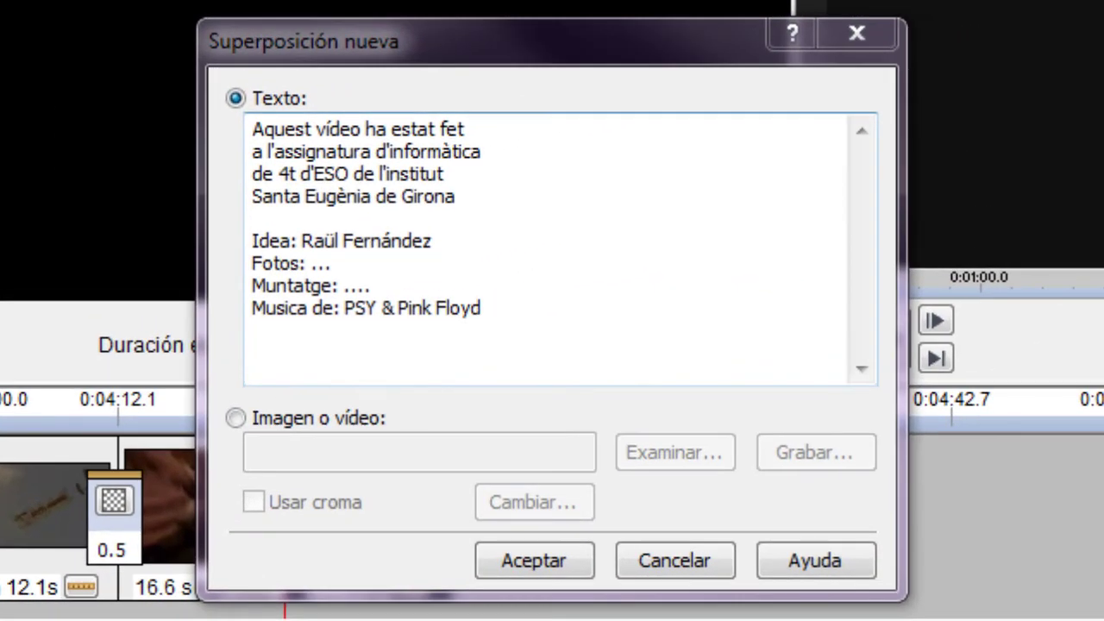
click(254, 330)
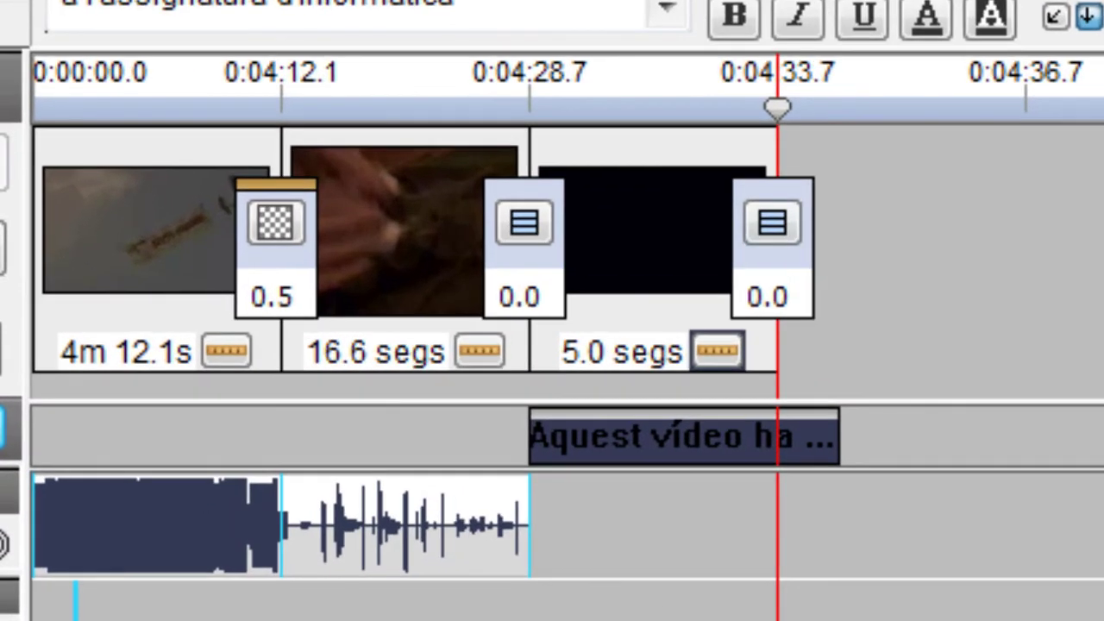
Step: Select the black end clip so the credits overlay covers it
click(651, 242)
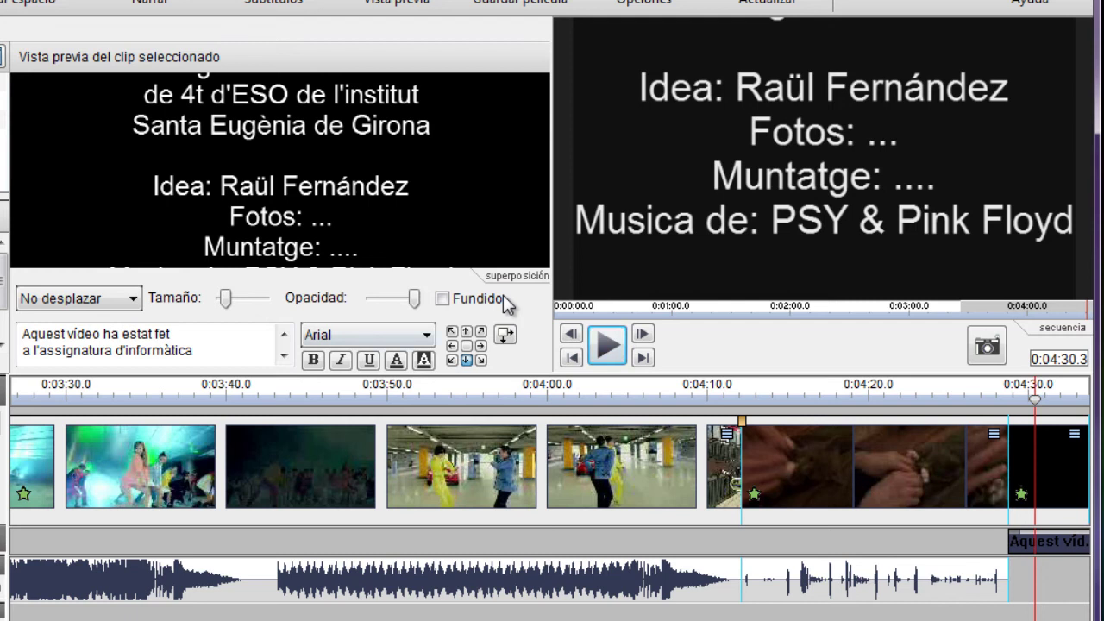
key(Right)
key(Right)
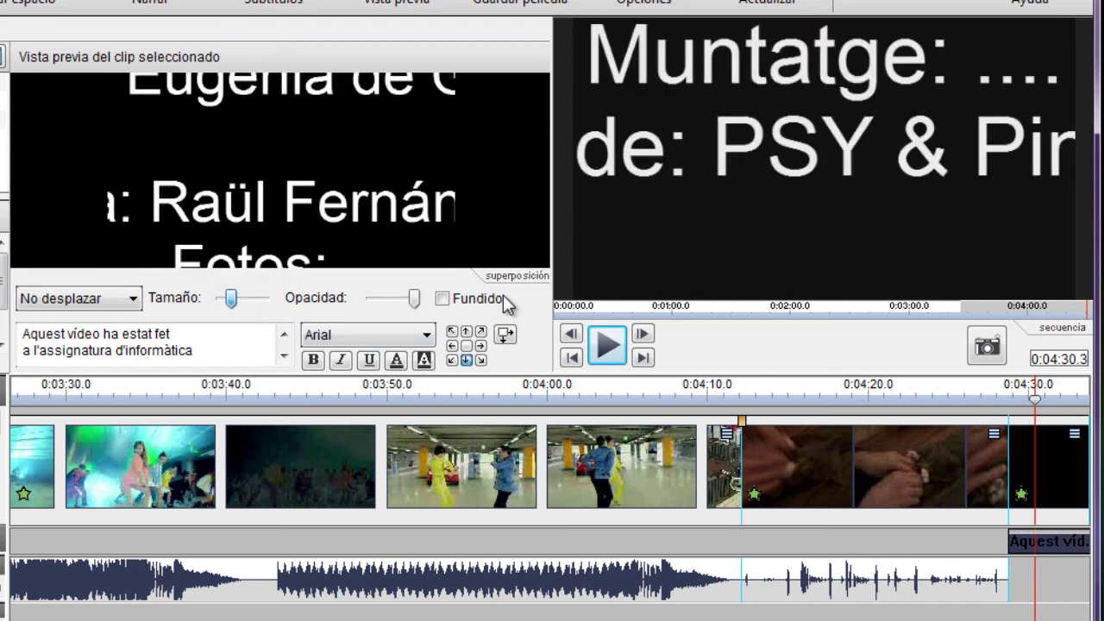
key(Left)
key(Left)
key(Left)
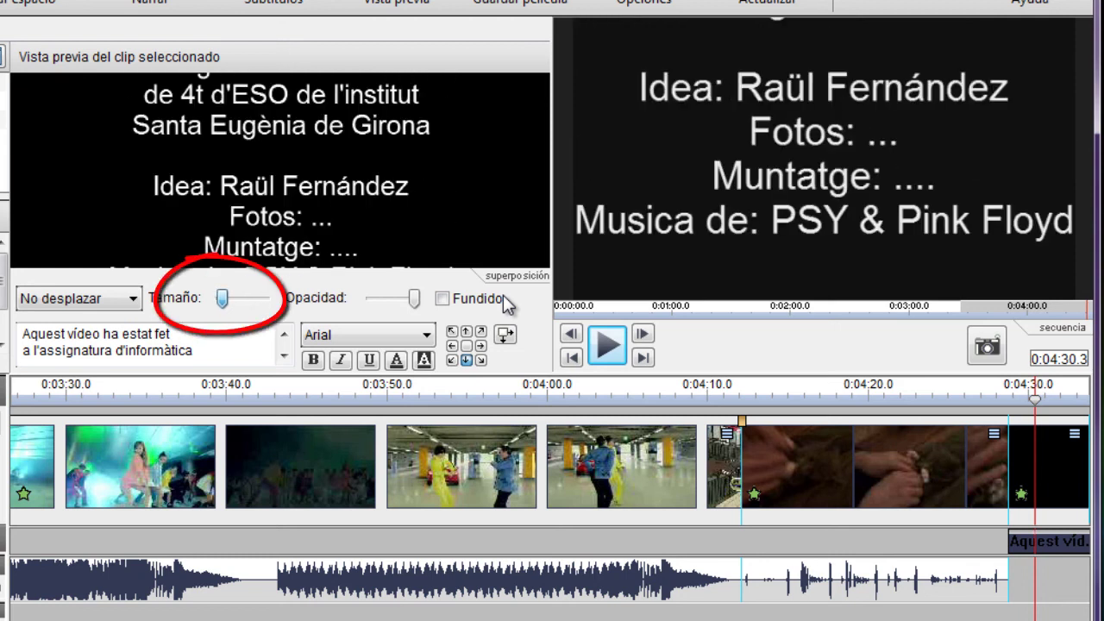
key(Right)
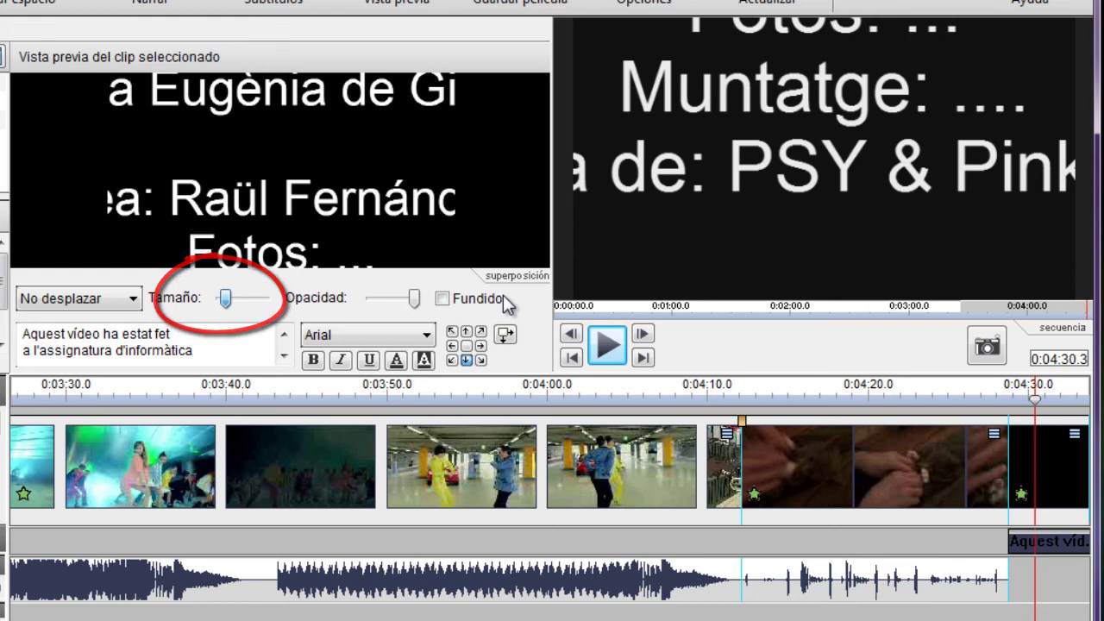
key(Left)
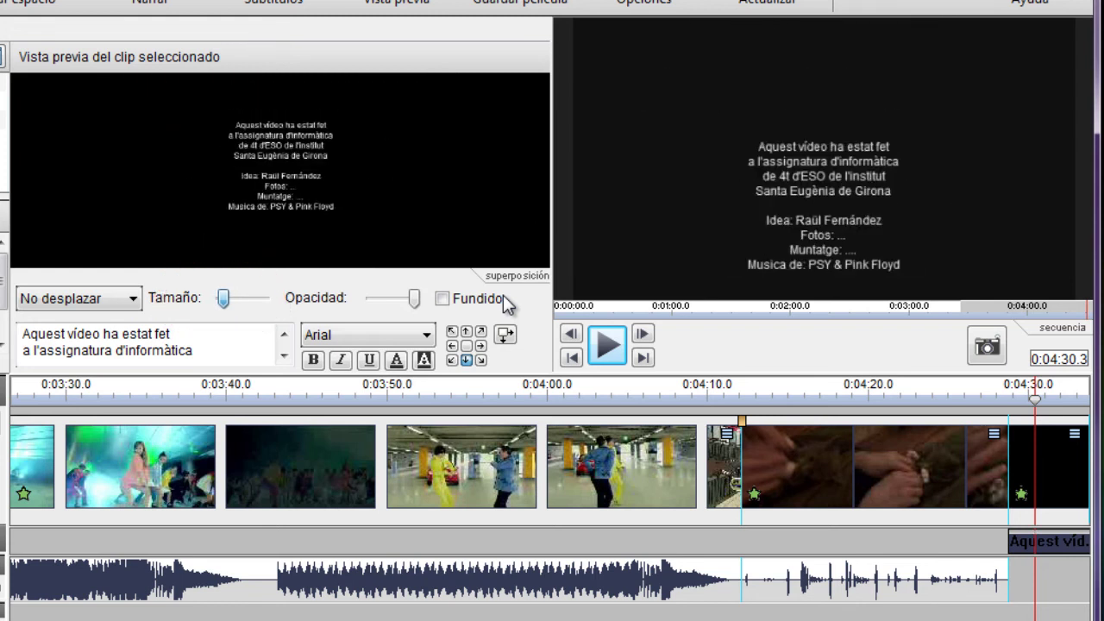
key(Right)
key(Tab)
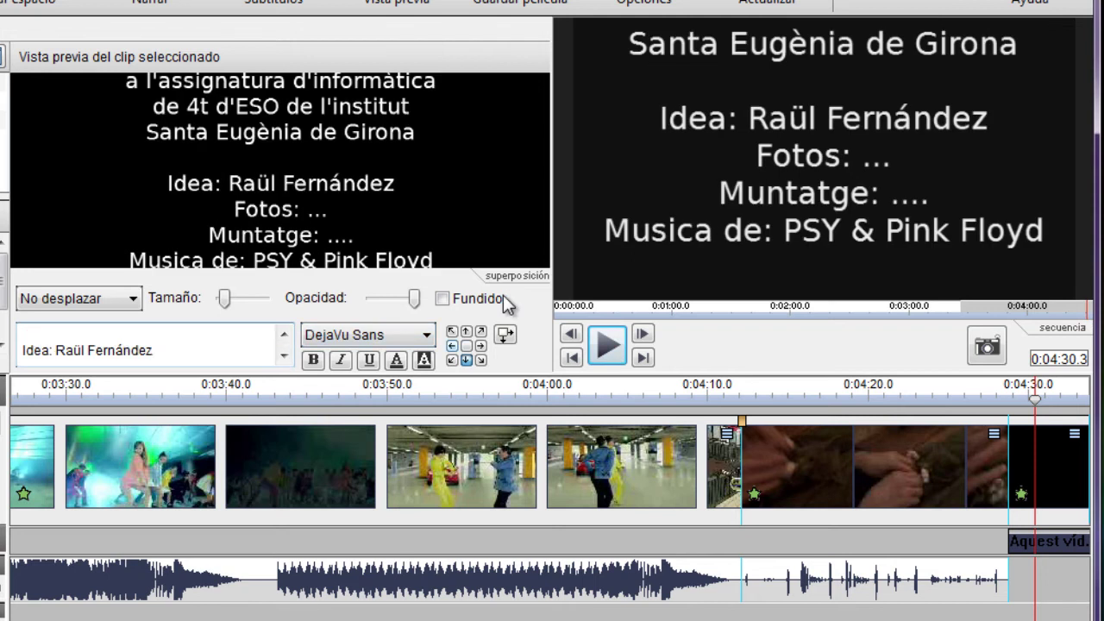
key(Tab)
key(space)
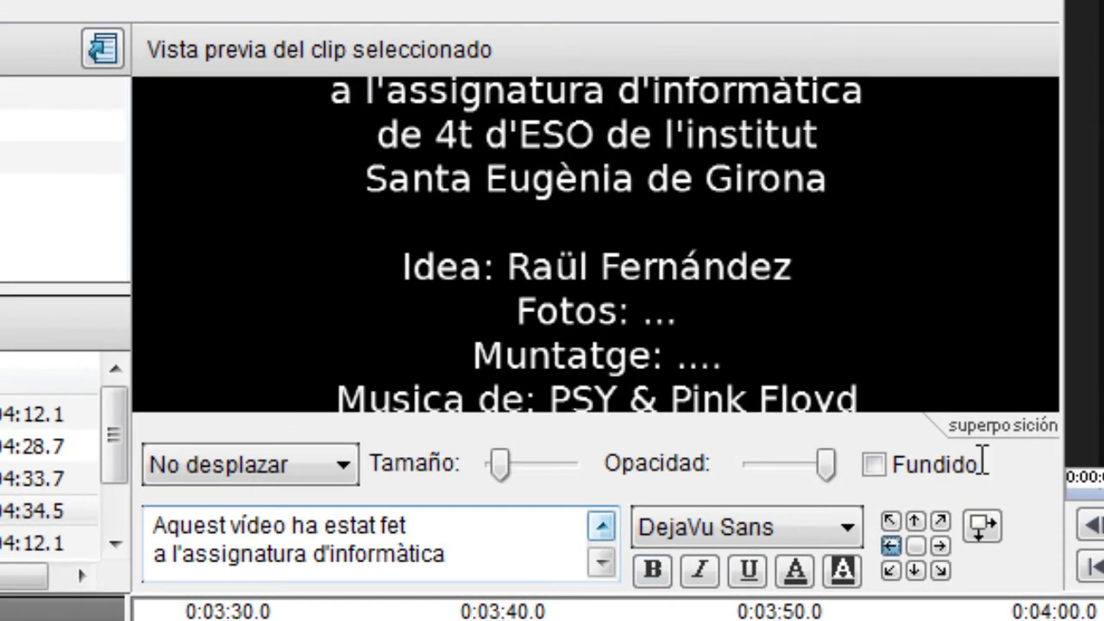
key(ctrl+a)
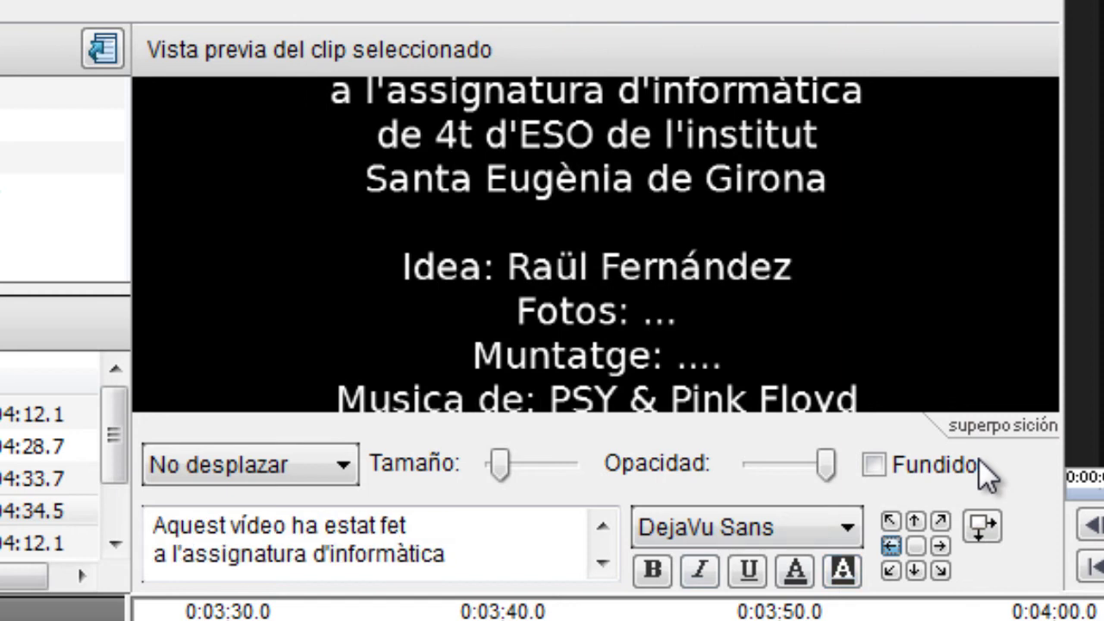
key(Left)
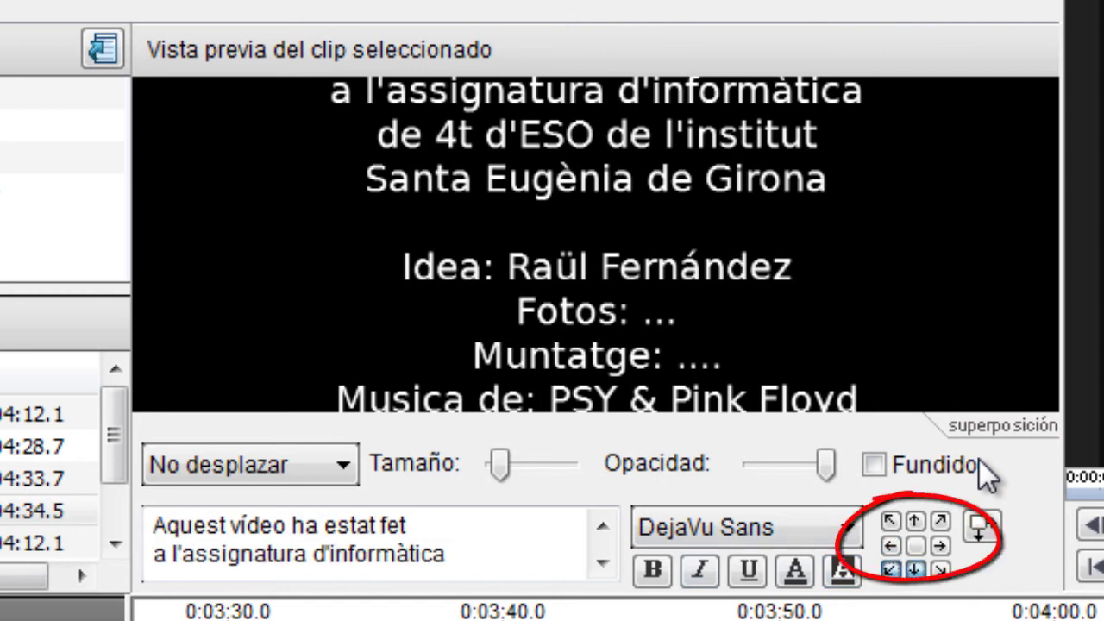
key(Up)
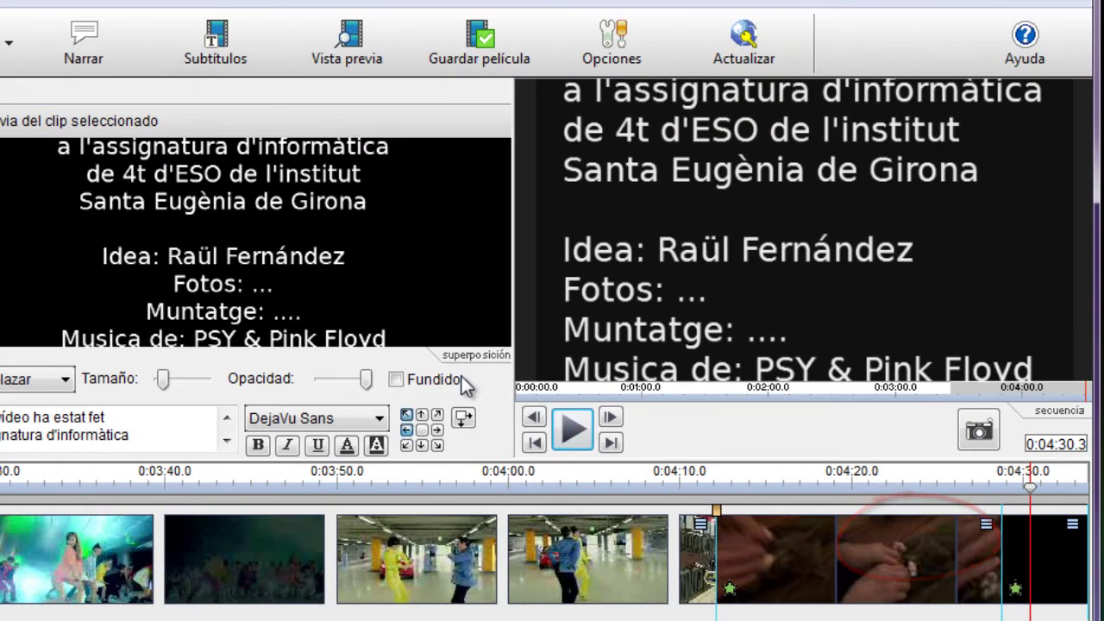
key(Up)
key(Down)
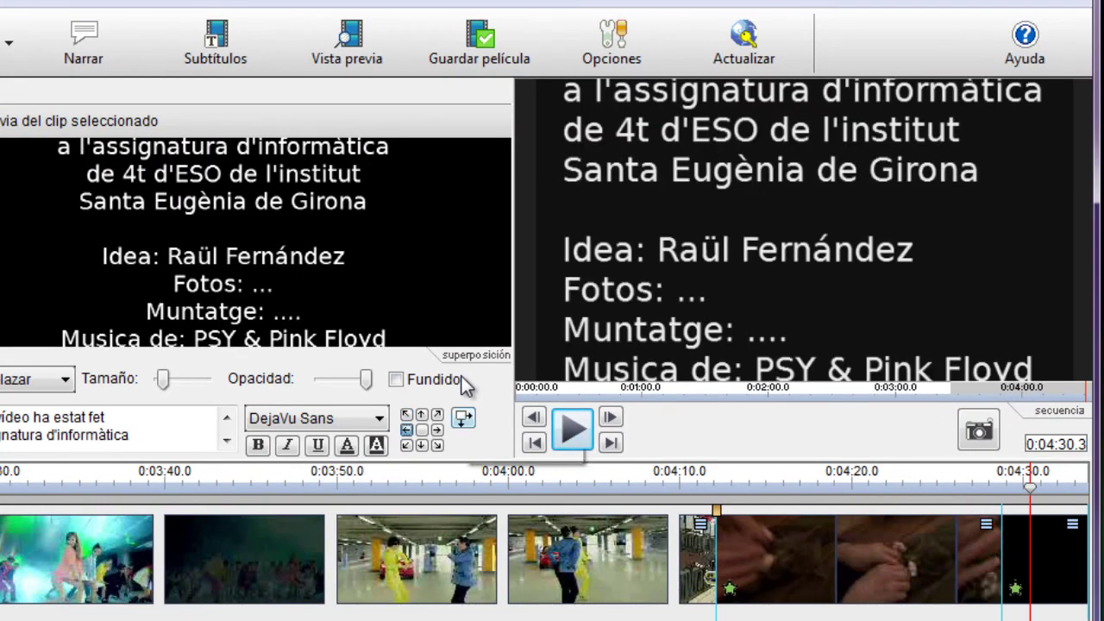
key(Left)
key(Left)
key(Left)
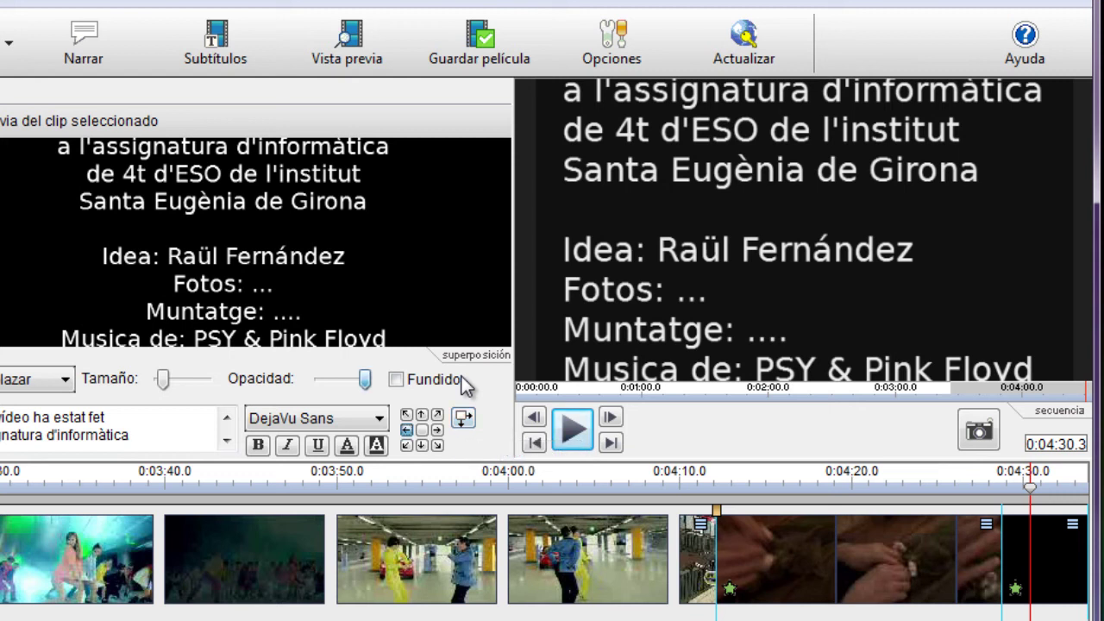
key(Right)
key(Right)
key(Right)
Step: Set the credits motion to 'Abajo hacia arriba' and preview the upward scroll
key(shift+Tab)
key(shift+Tab)
key(alt+Down)
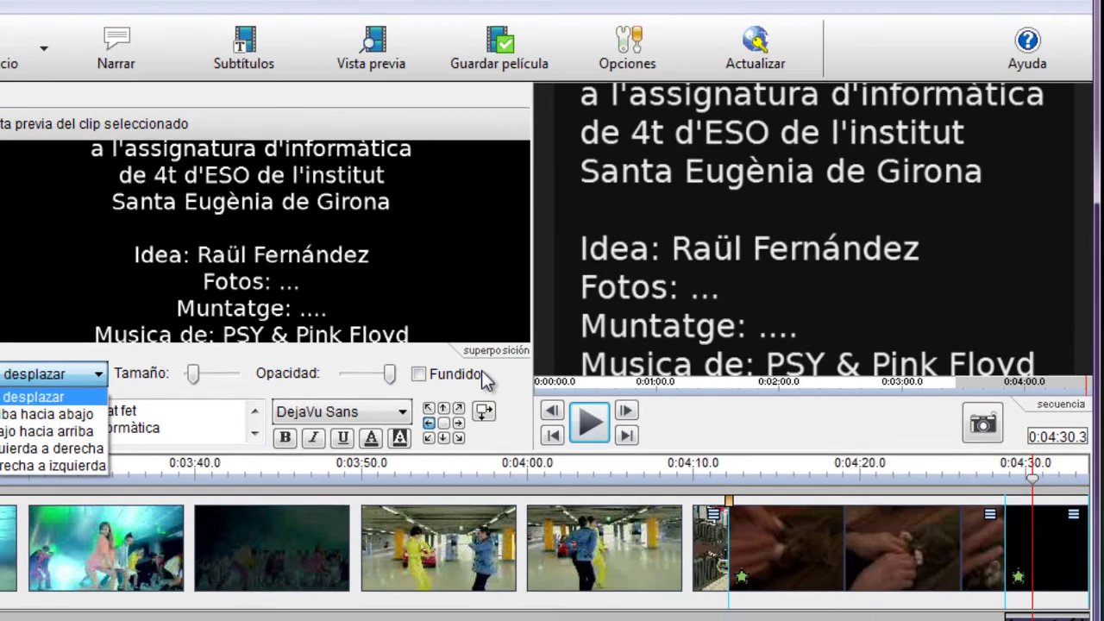
key(Down)
key(Down)
key(Down)
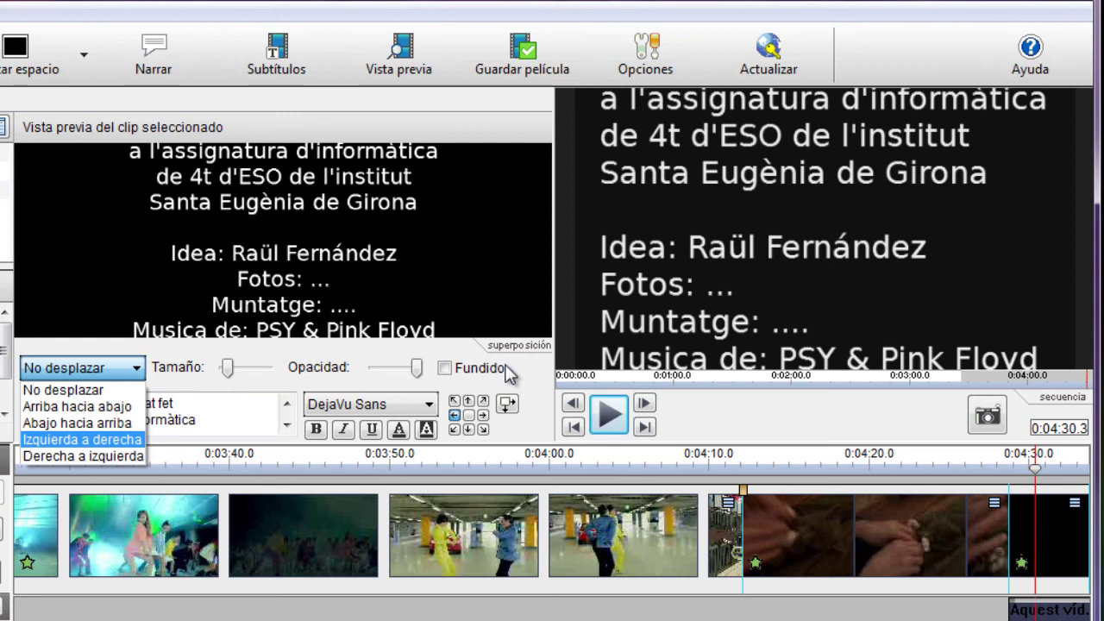
key(Up)
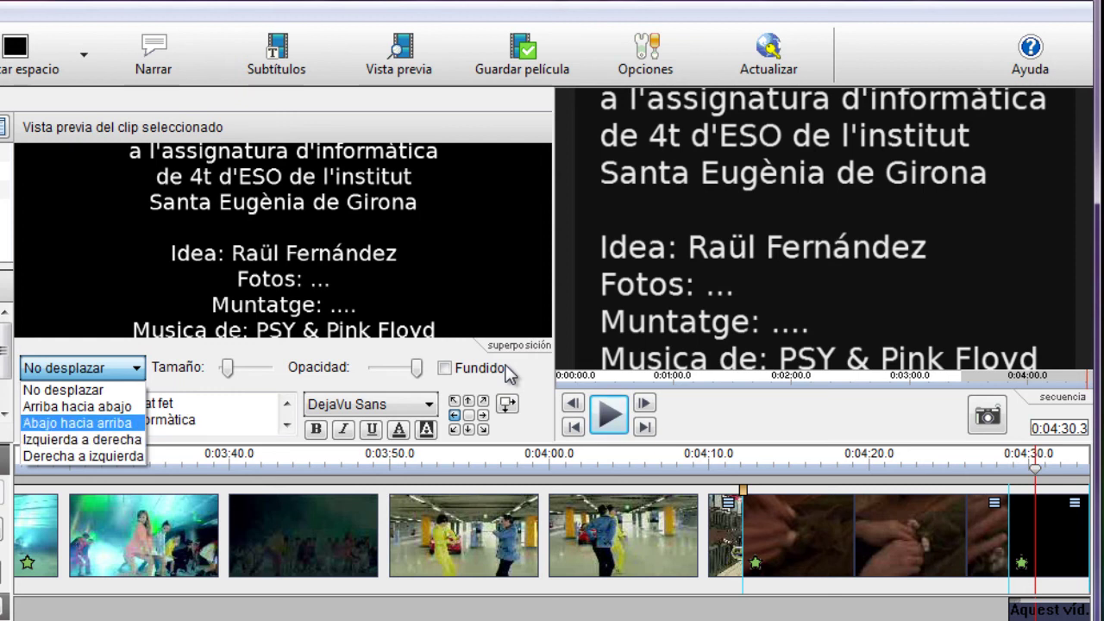
key(Return)
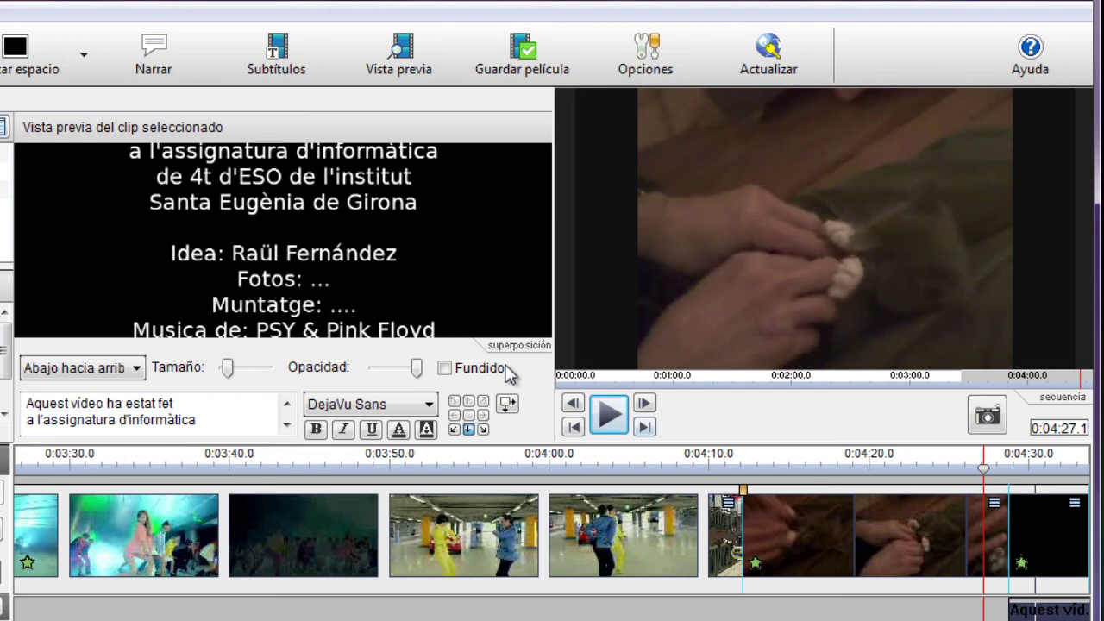
key(space)
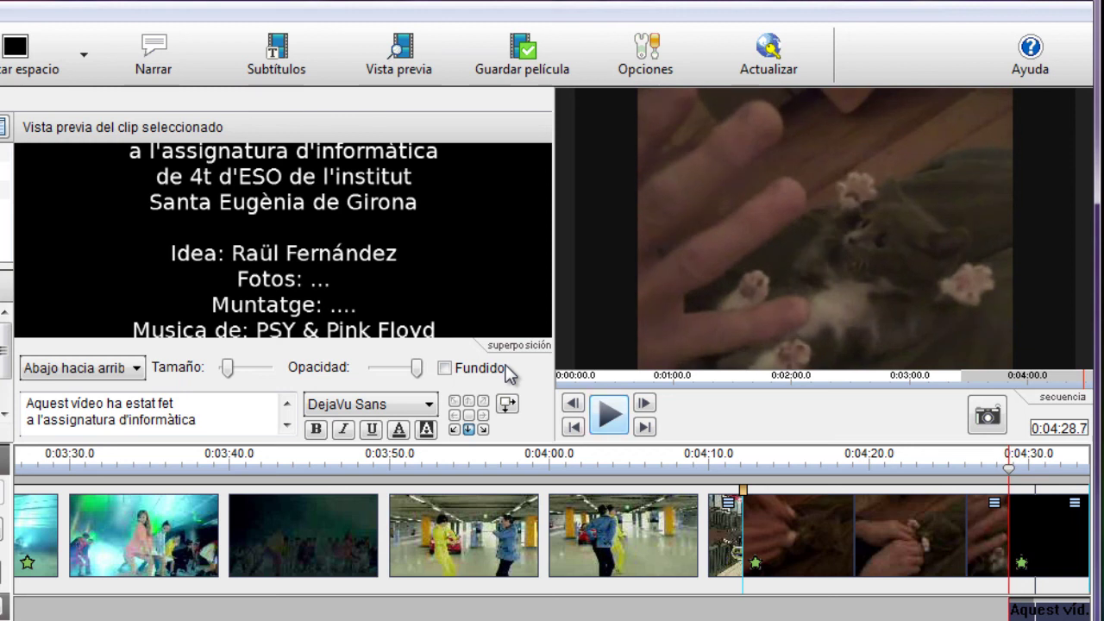
key(space)
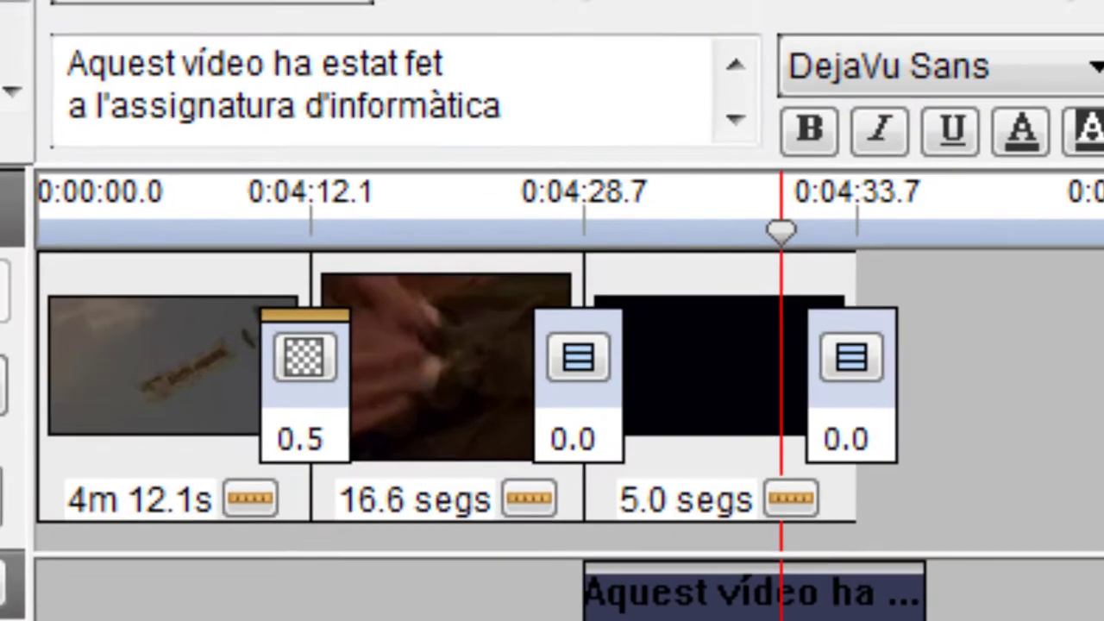
Step: Change the black end clip's duration from 5.0 to 10 seconds, then select the credits text clip
click(276, 517)
drag(801, 39, 747, 38)
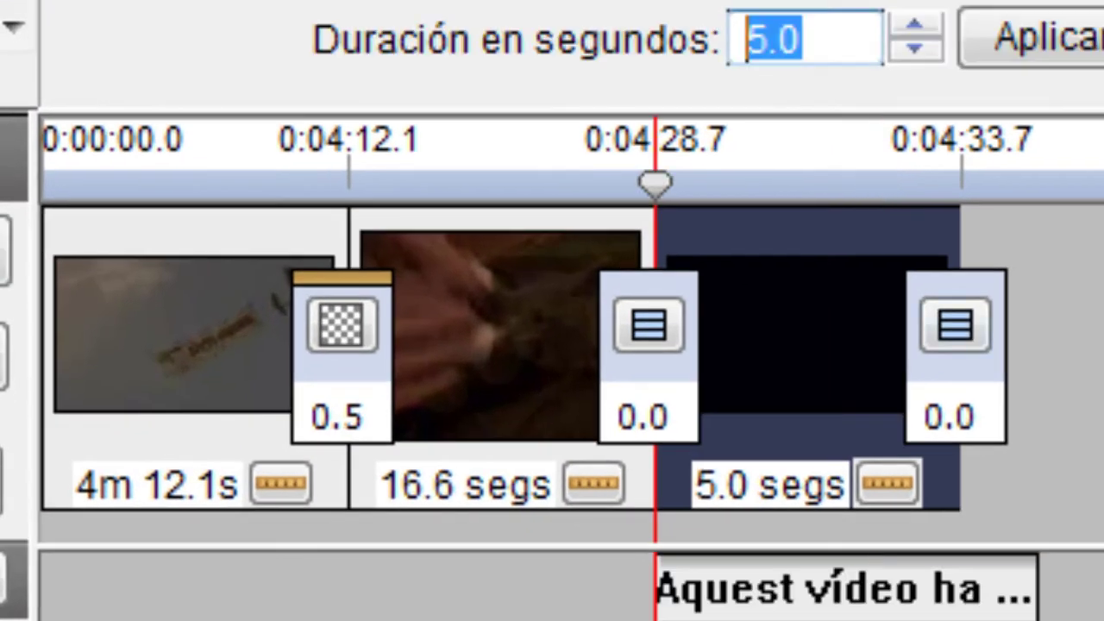
text(10)
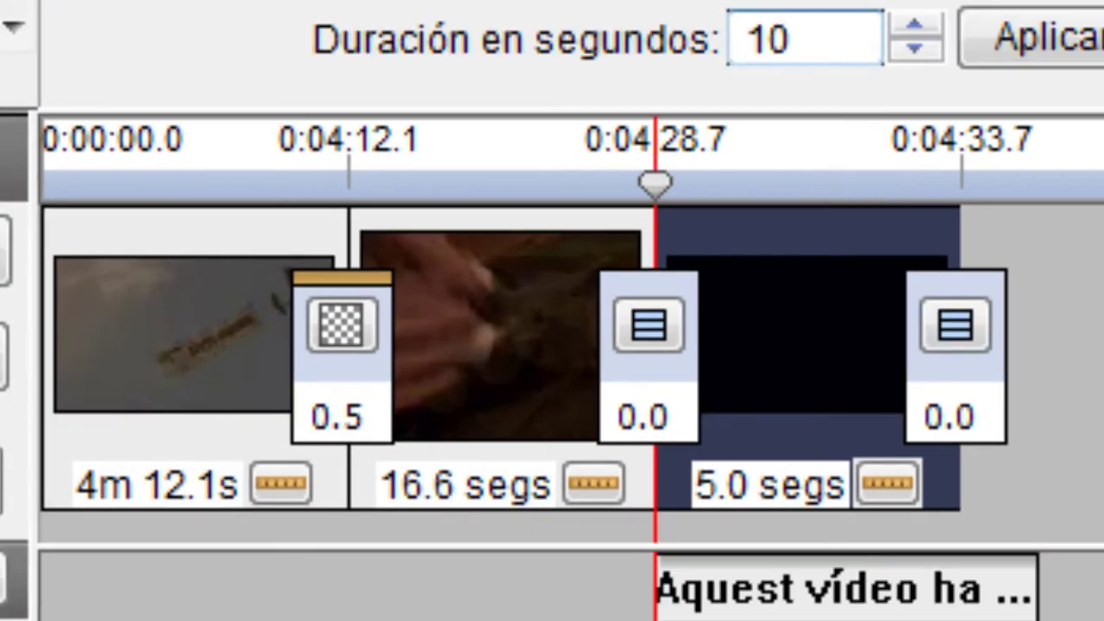
key(Return)
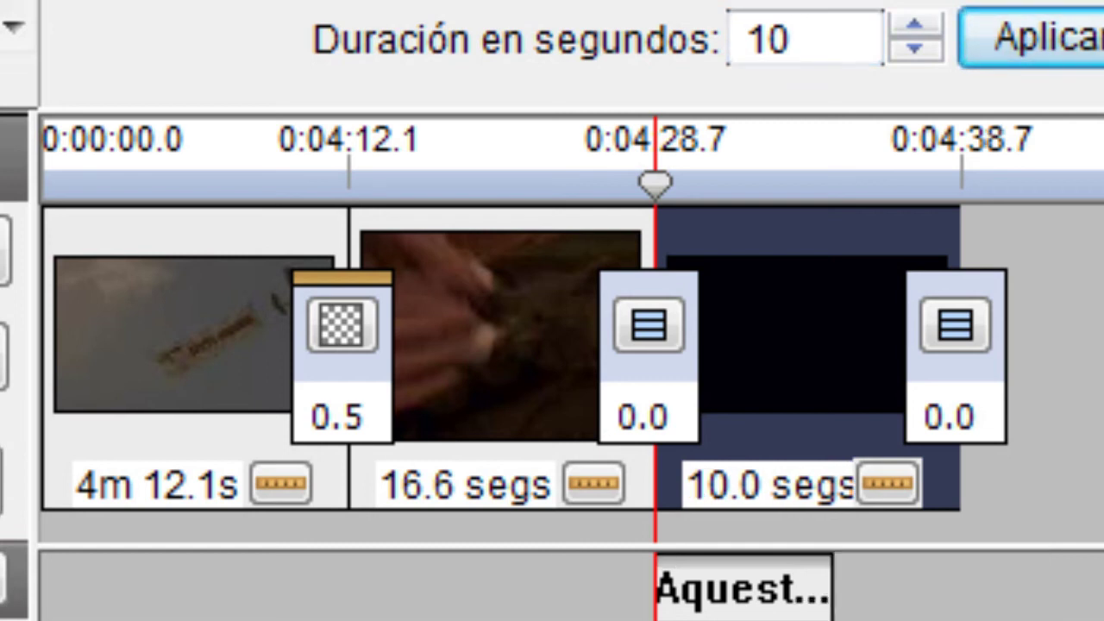
click(744, 587)
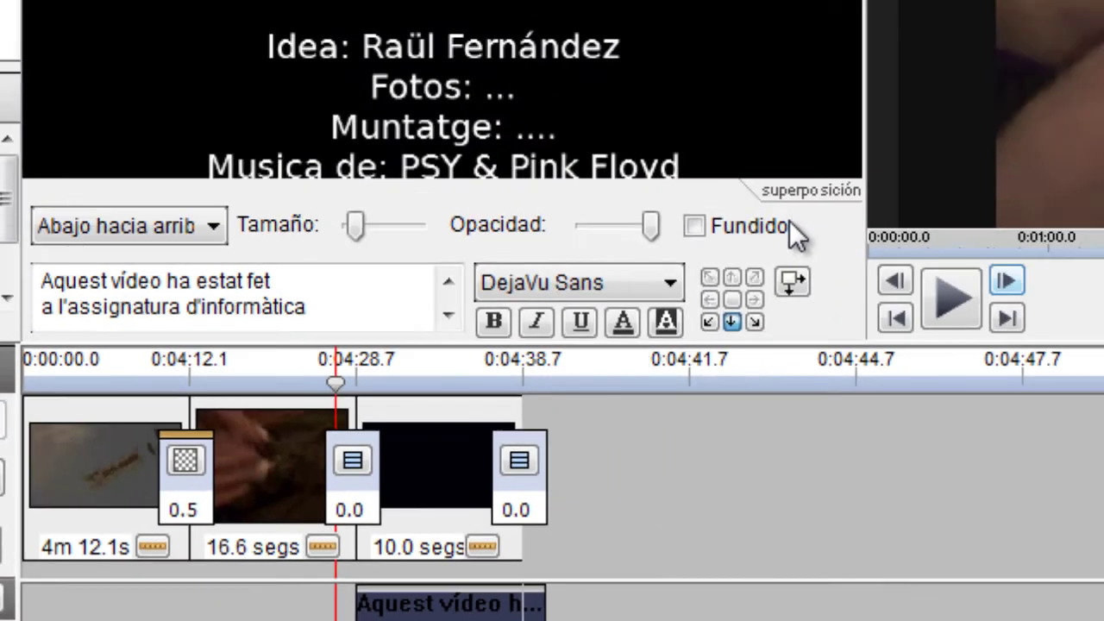
key(space)
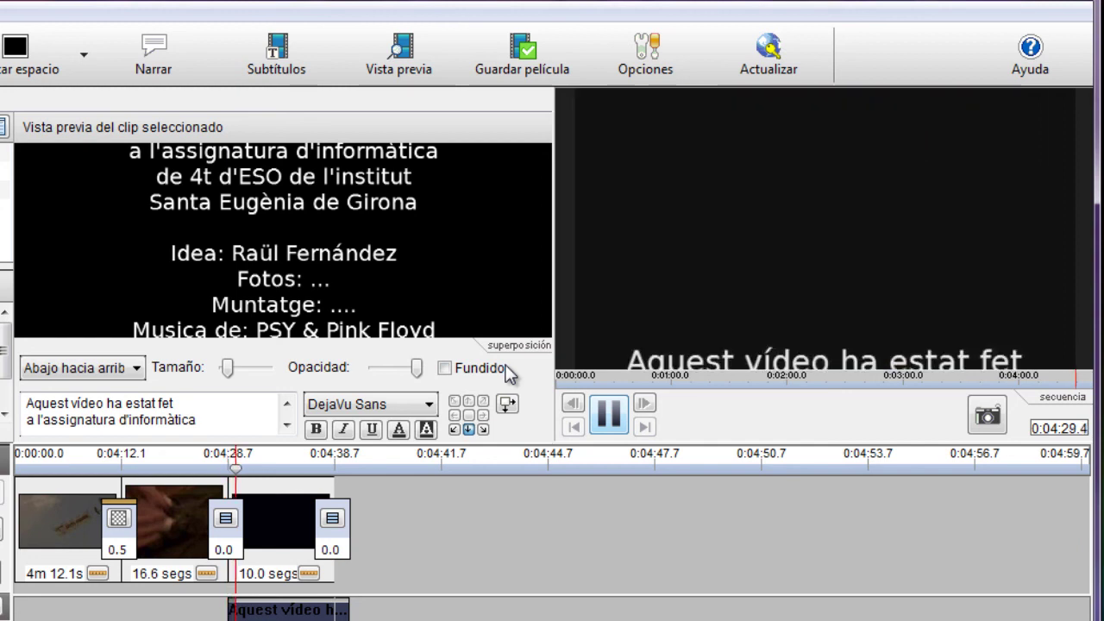
key(space)
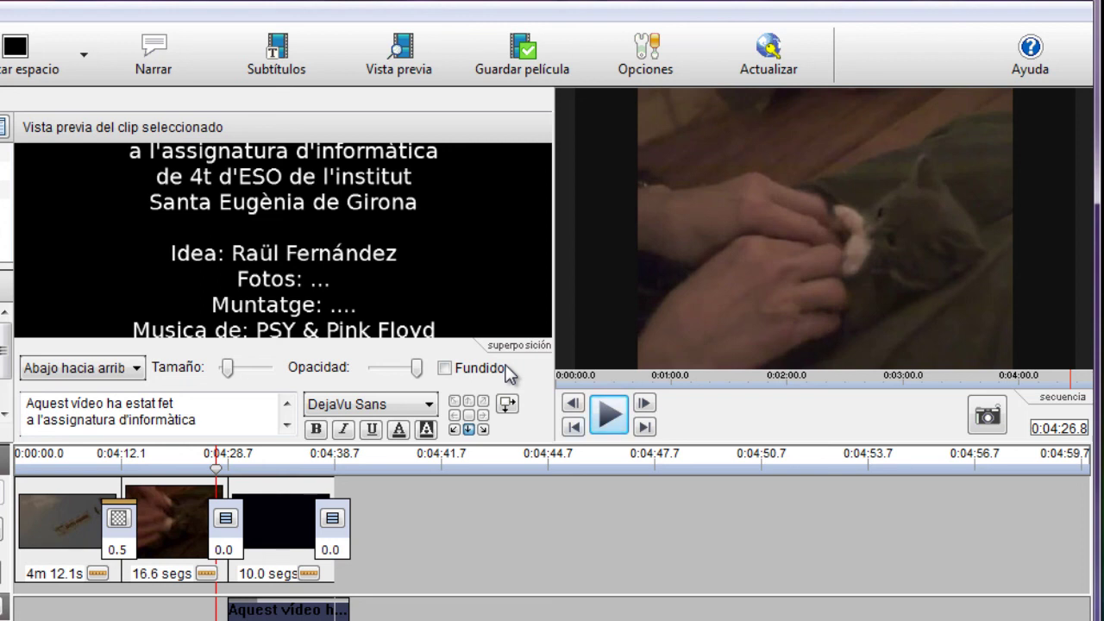
key(space)
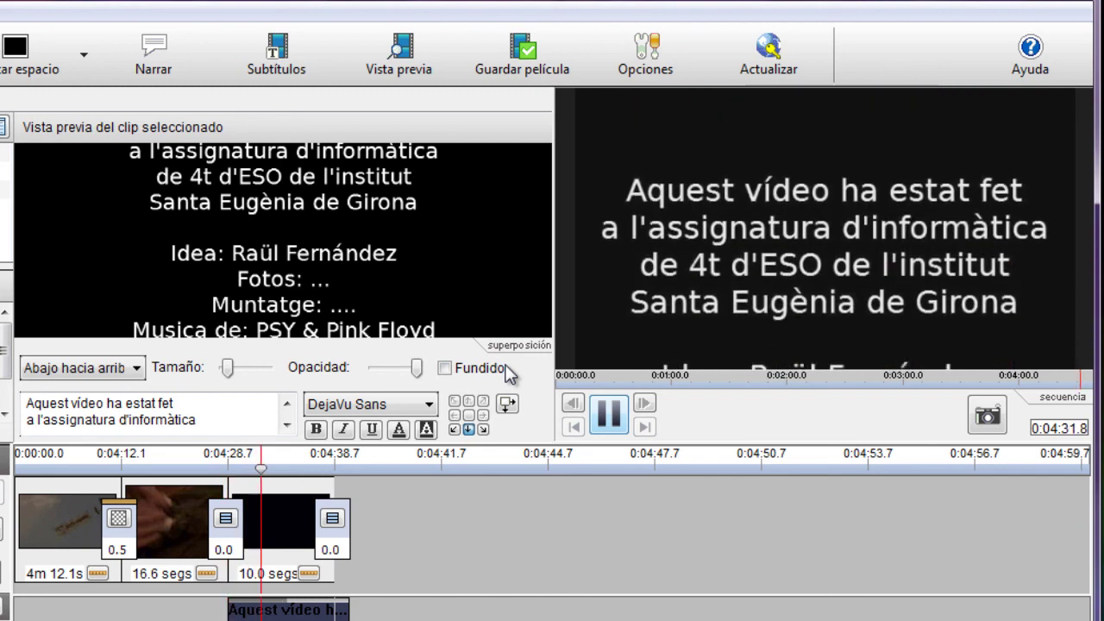
key(space)
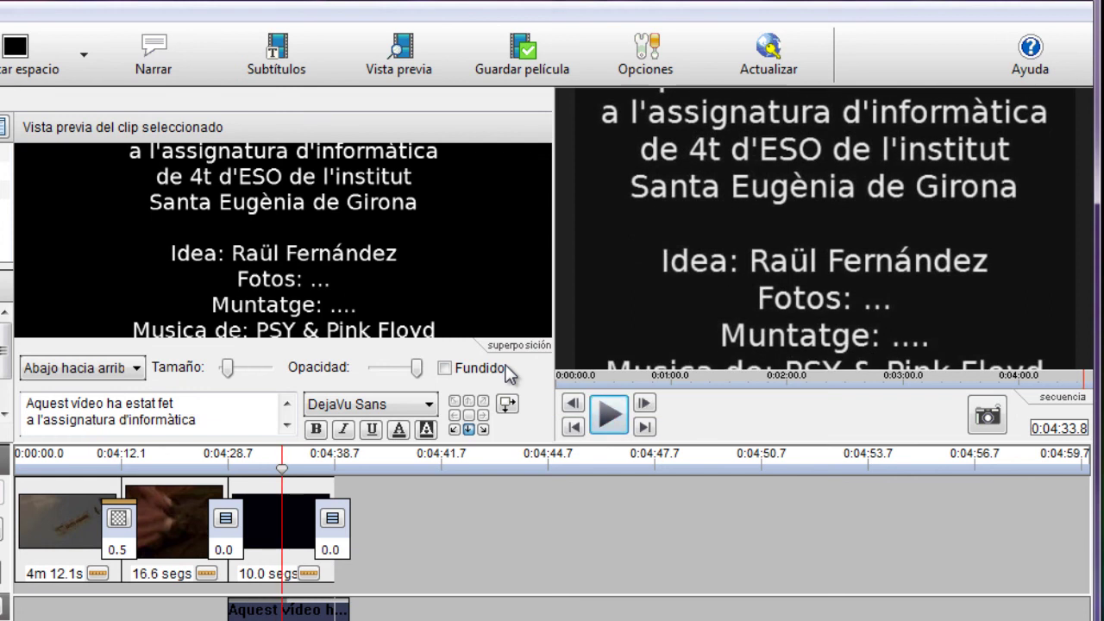
key(Home)
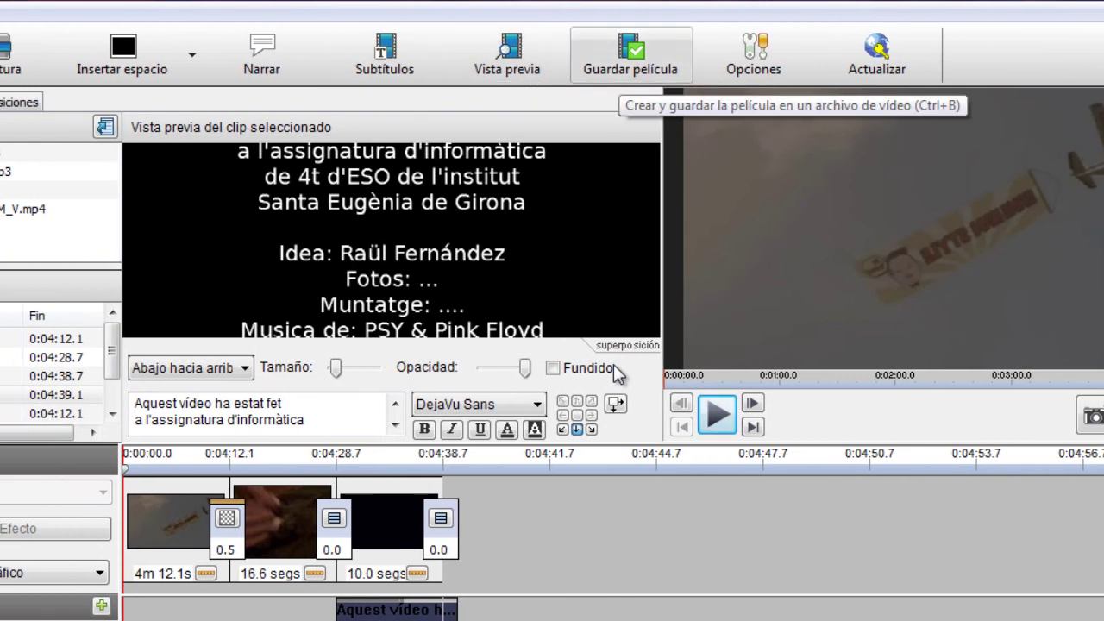
Step: Open the movie export settings and choose .mp4 as the file format
key(ctrl+b)
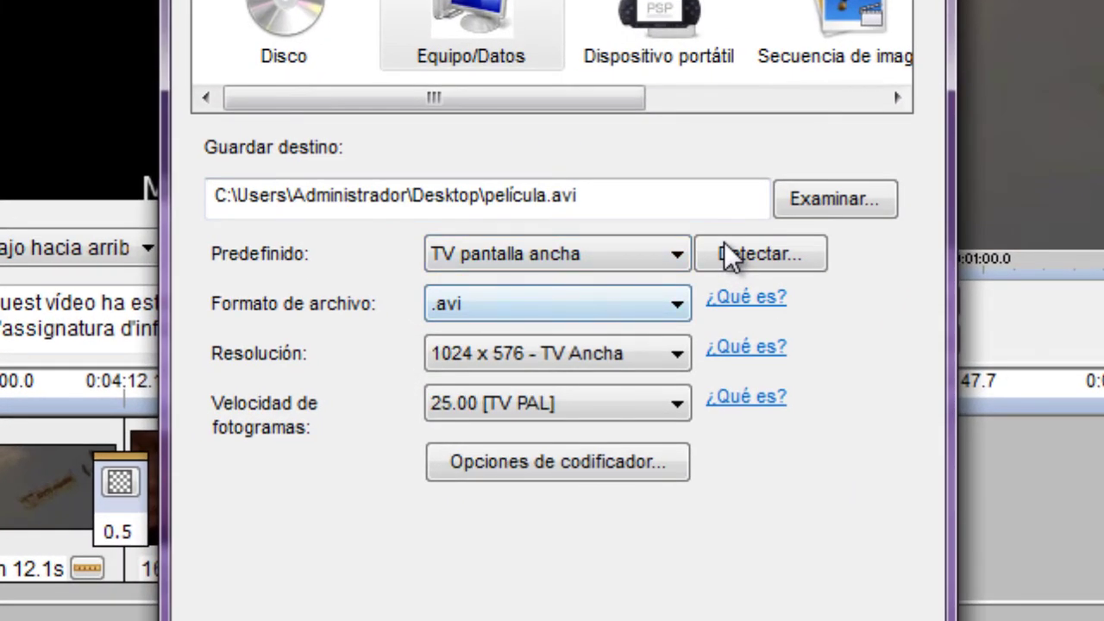
key(alt+Down)
key(Down)
key(Down)
key(Down)
key(Down)
key(Down)
key(Return)
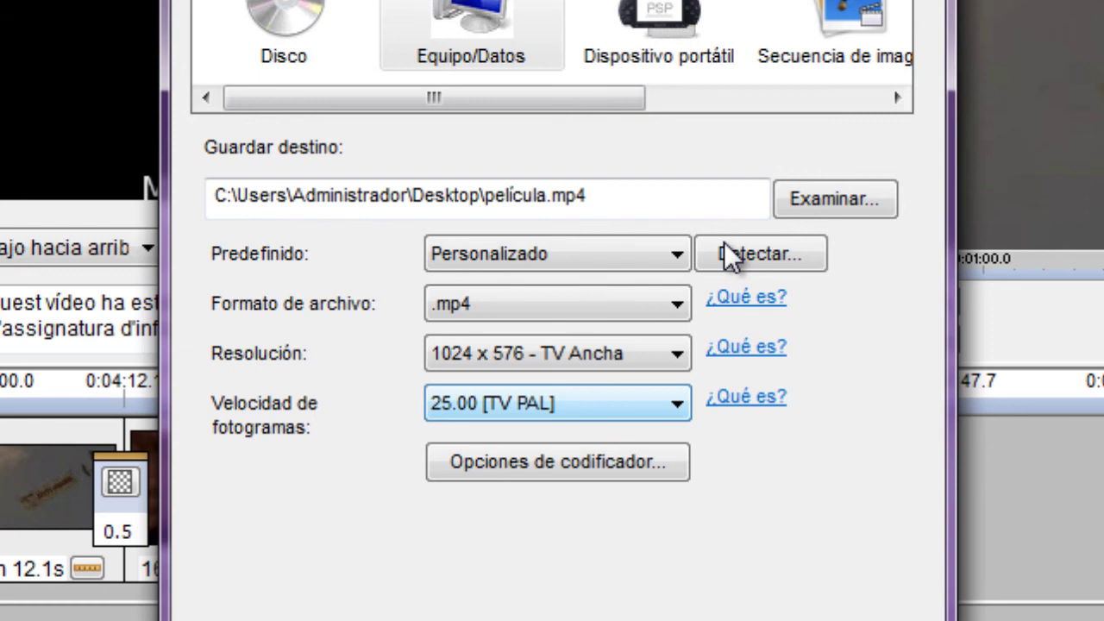
key(Tab)
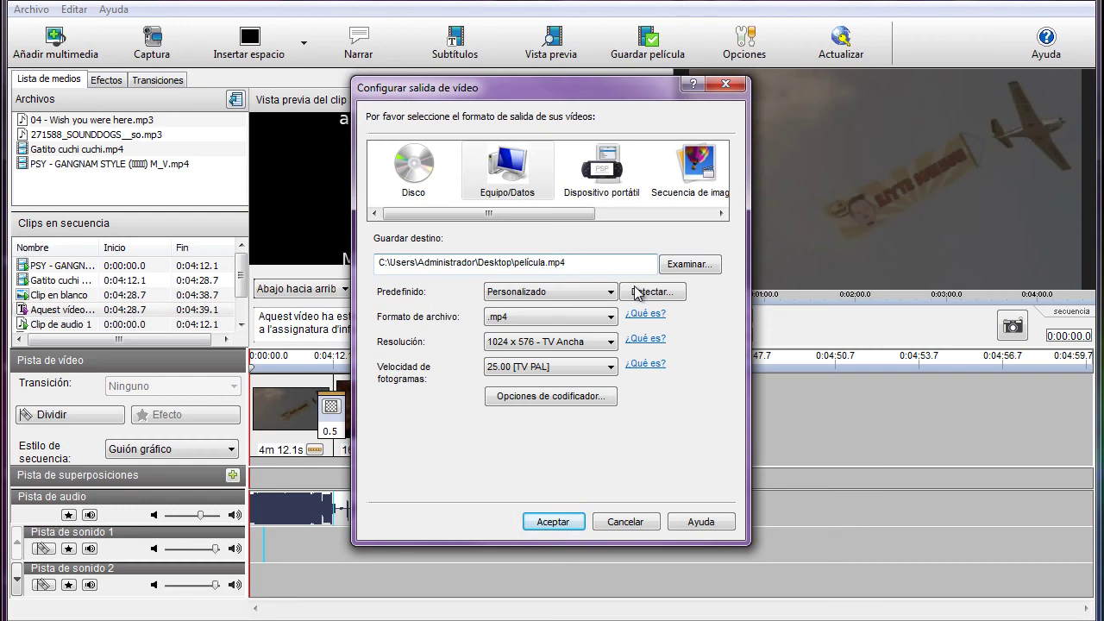
key(Tab)
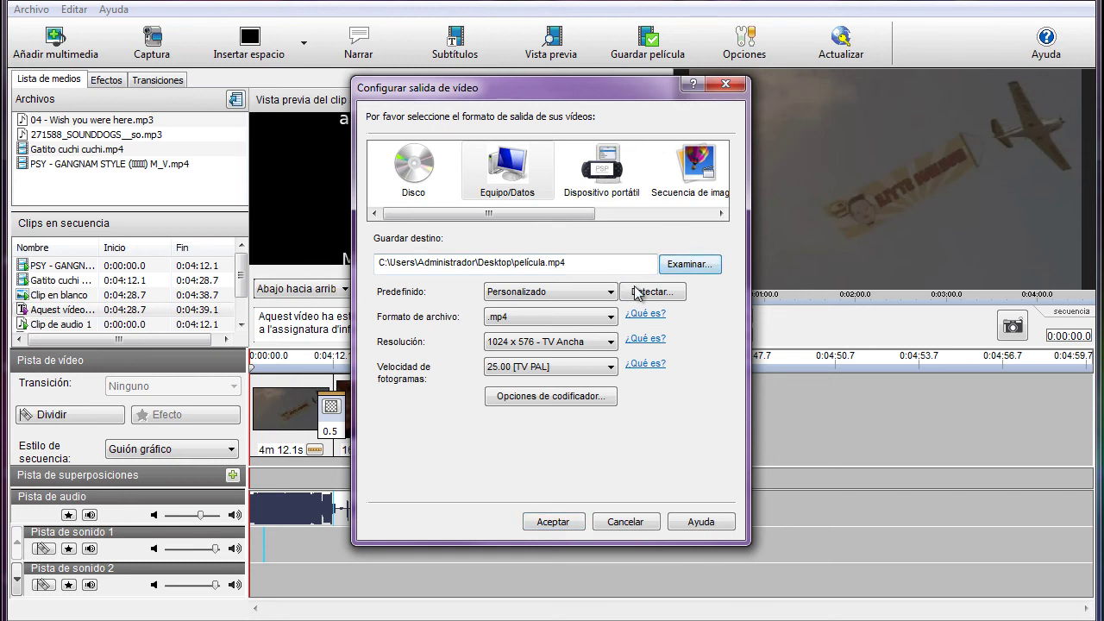
Step: Browse the save location to the C:\STOP-MOTION folder
key(Return)
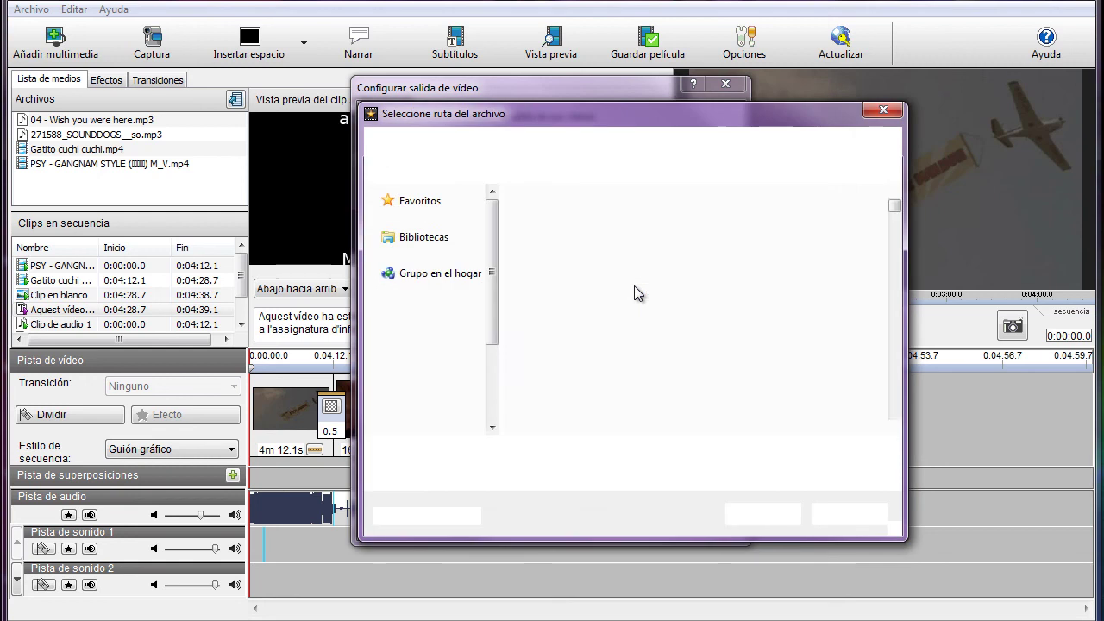
key(shift+Tab)
key(shift+Tab)
key(shift+Tab)
key(shift+Tab)
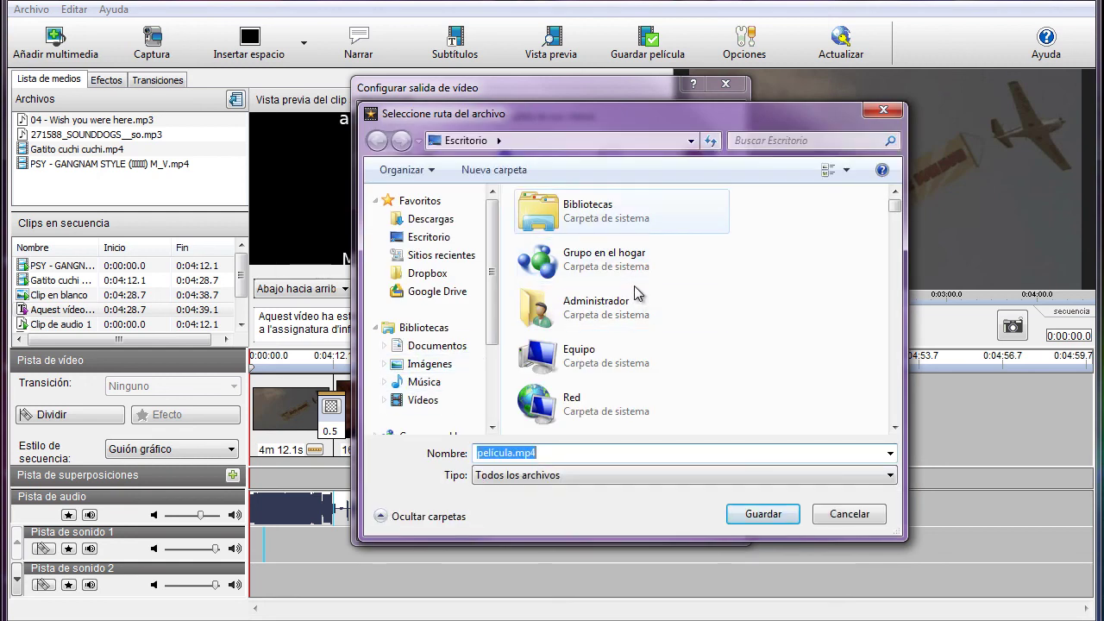
key(Down)
key(Down)
key(Up)
key(Up)
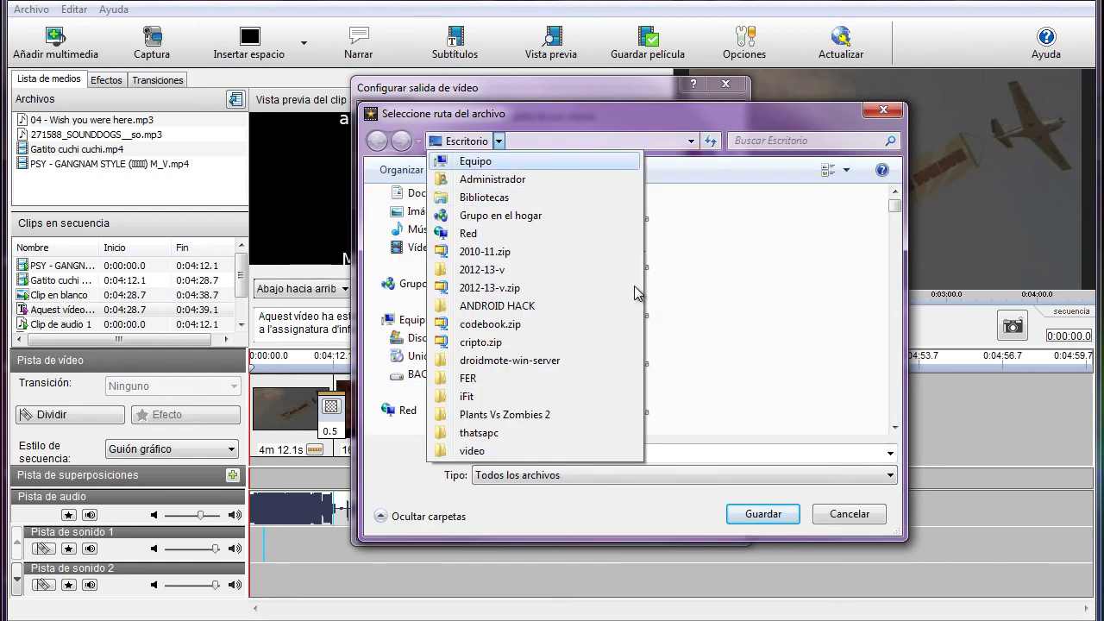
key(Return)
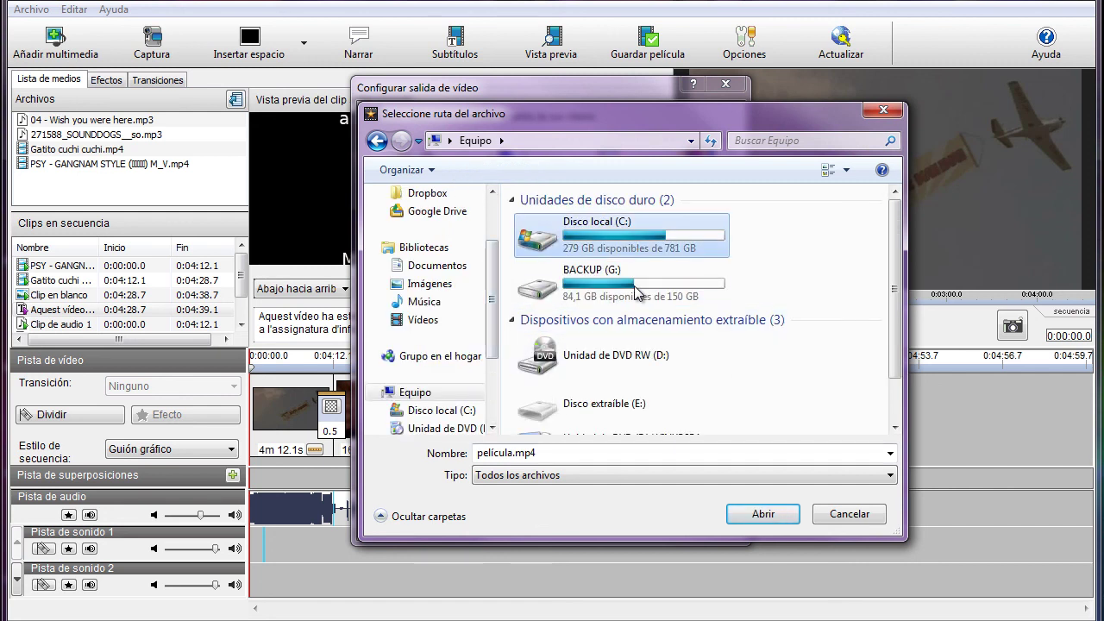
key(Return)
key(Down)
key(Down)
key(Down)
key(Down)
key(Down)
key(Down)
key(Down)
key(Down)
key(Down)
key(Return)
Step: Name the file pelicula_raul and start rendering the .mp4 movie
key(End)
key(Left)
key(Left)
key(Left)
key(Left)
key(shift+Left)
key(shift+Left)
key(shift+Left)
key(shift+Left)
key(shift+Left)
key(shift+Left)
key(shift+Left)
key(shift+Left)
text(p)
text(elicula_ra)
text(ul)
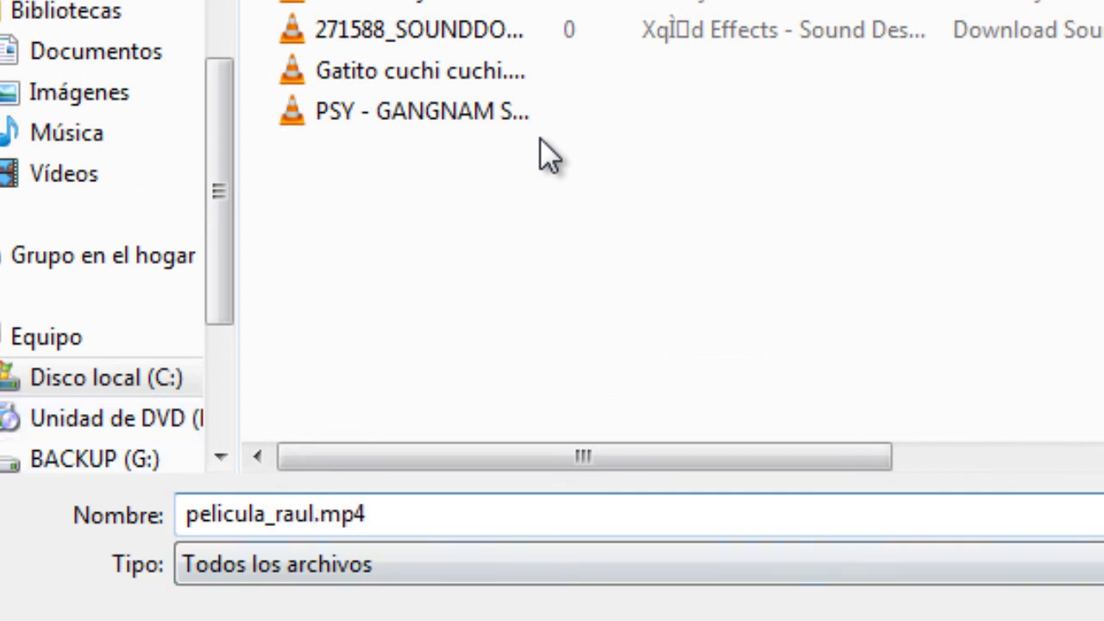
key(Return)
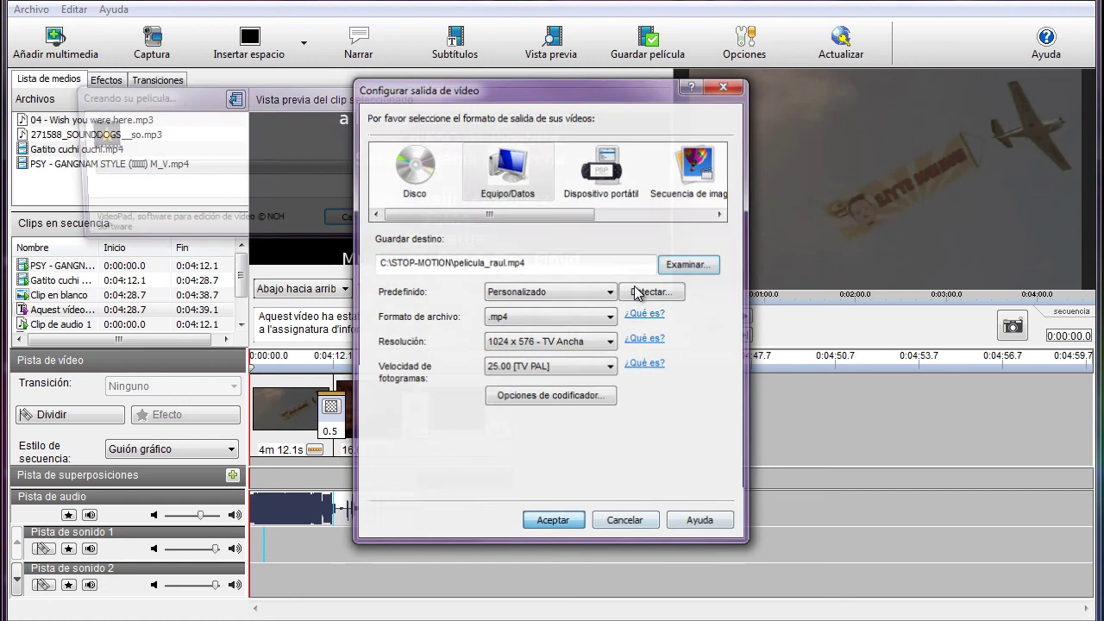
key(Return)
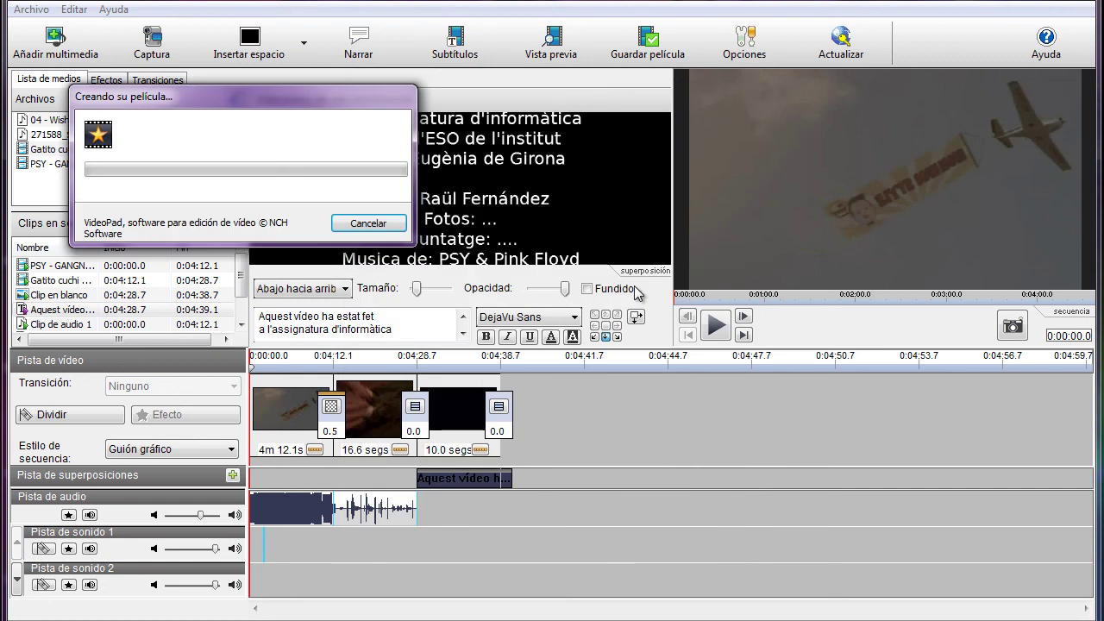